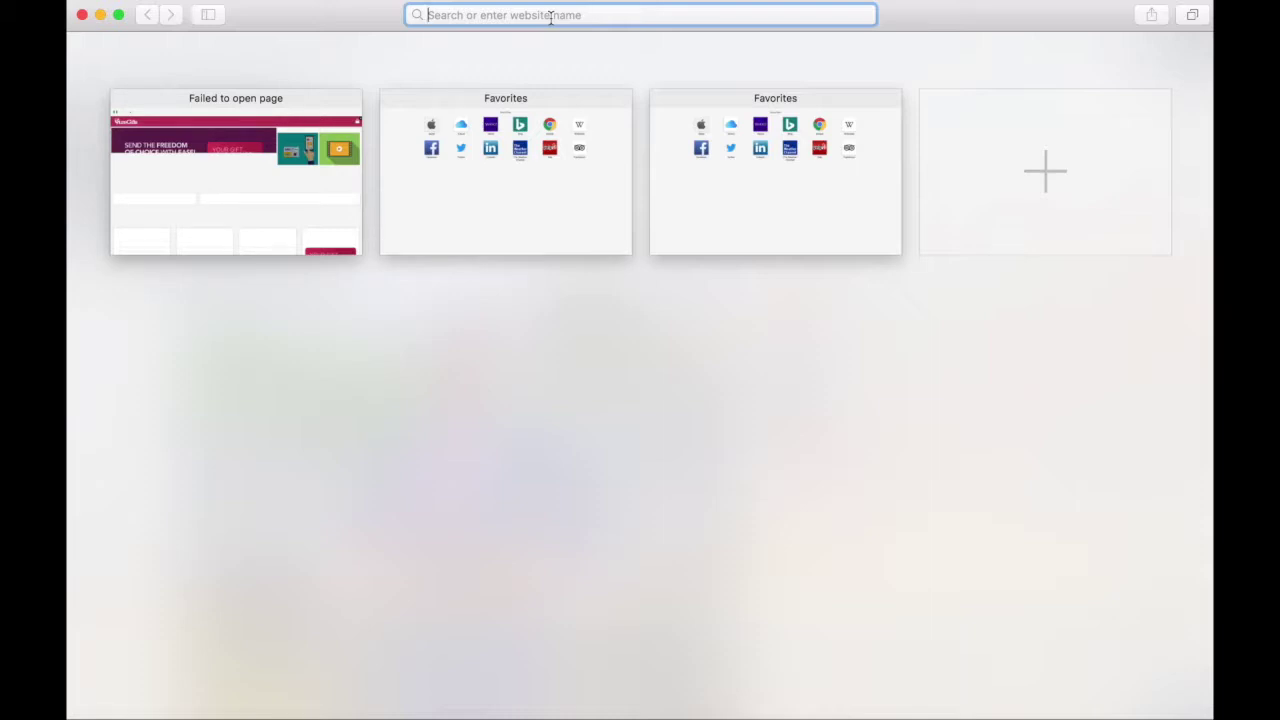
- Load suregifts.com.ng in Safari
{"action": "type", "text": "sure"}
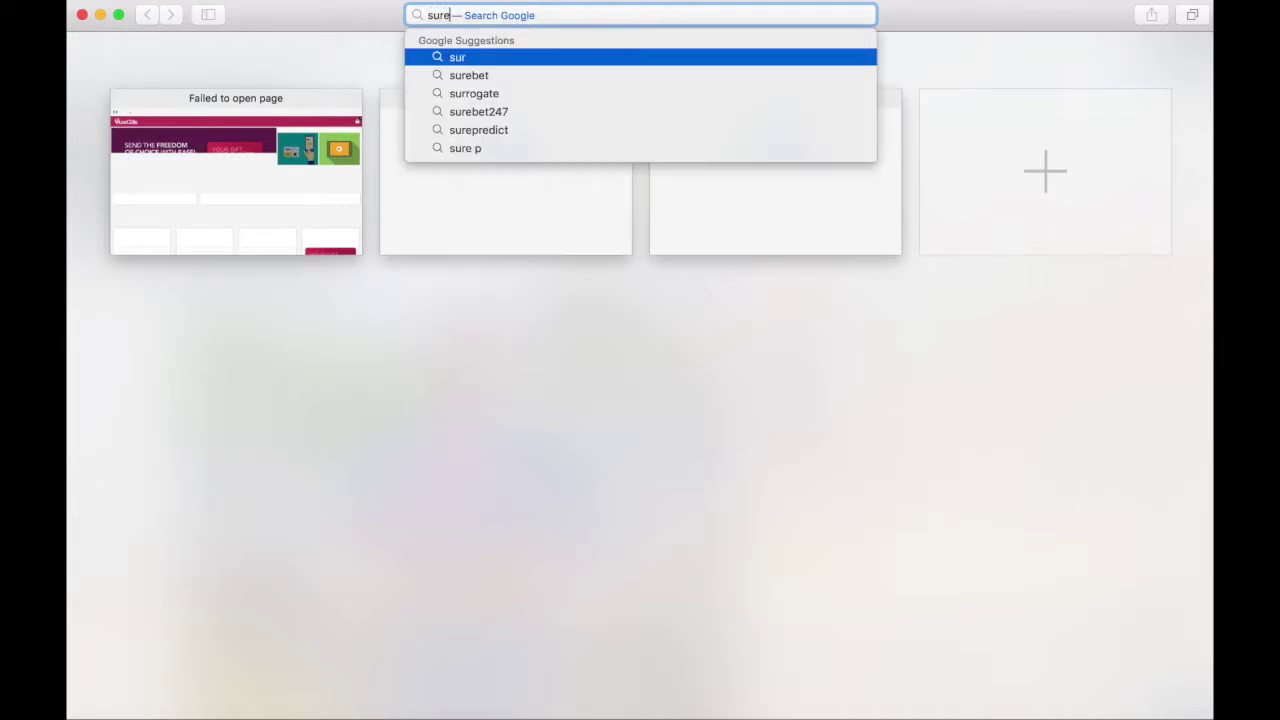
{"action": "type", "text": "gifts.c"}
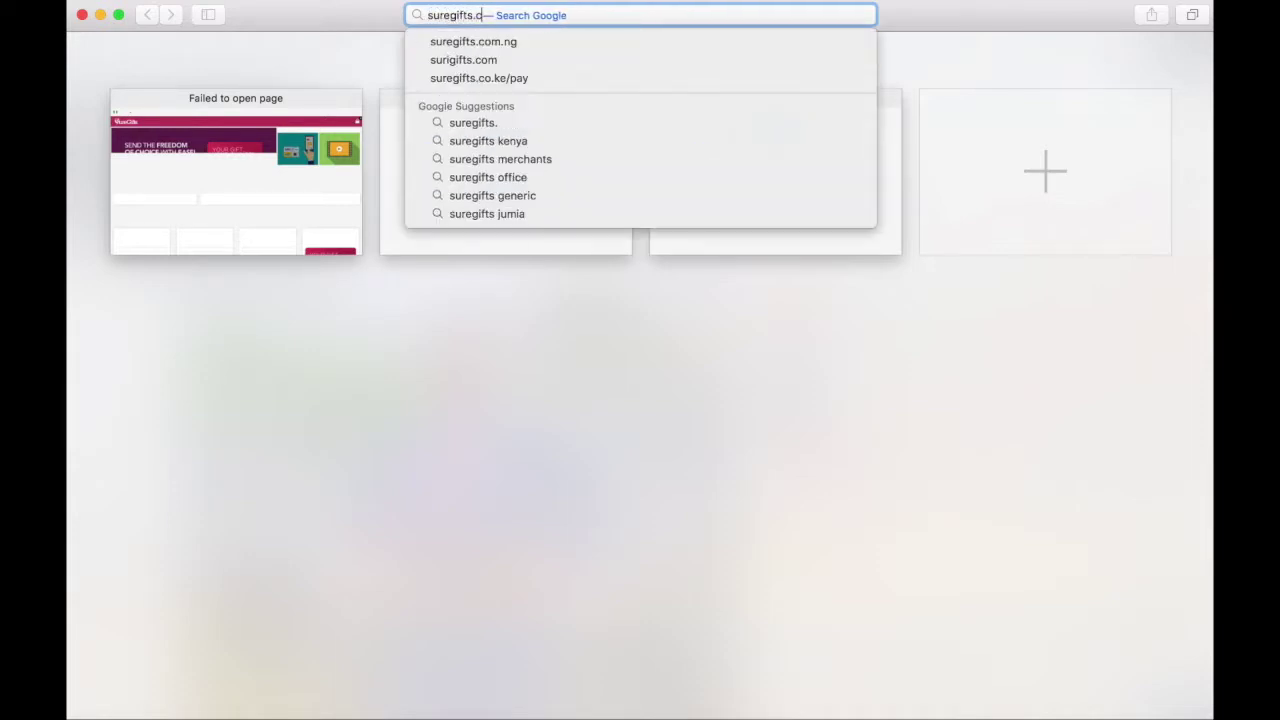
{"action": "type", "text": "om.ng"}
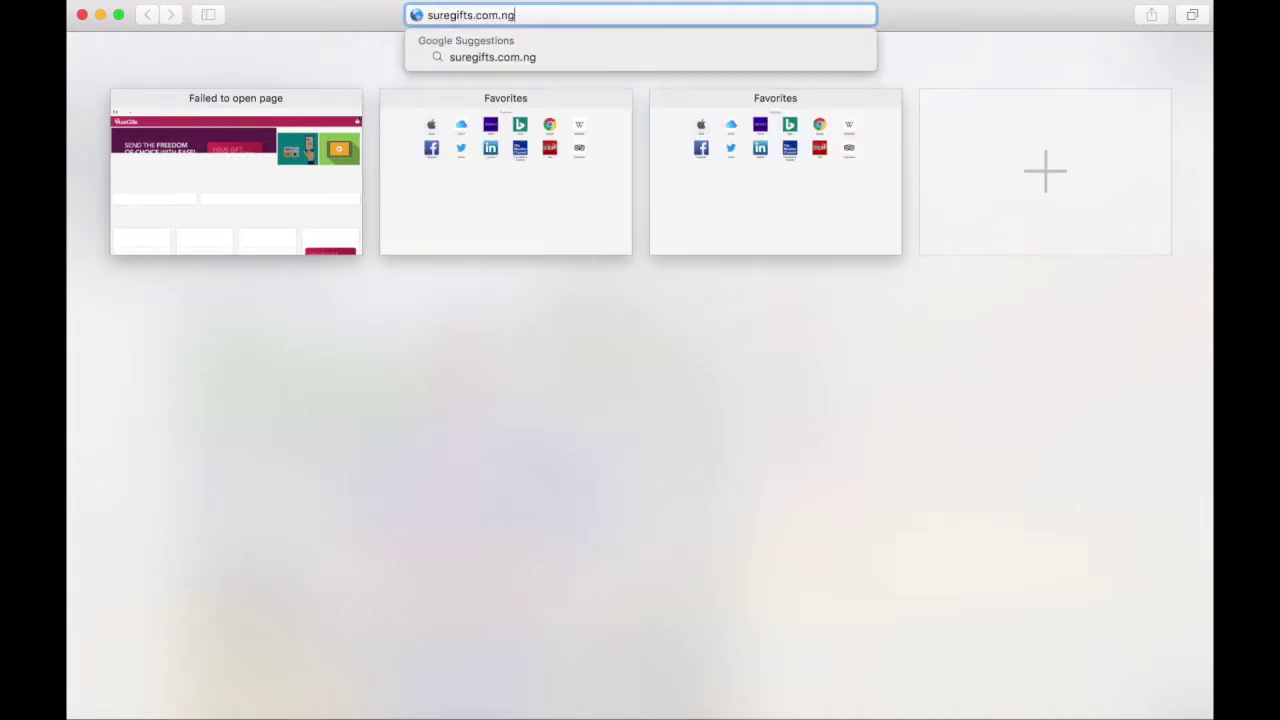
{"action": "key", "text": "Return"}
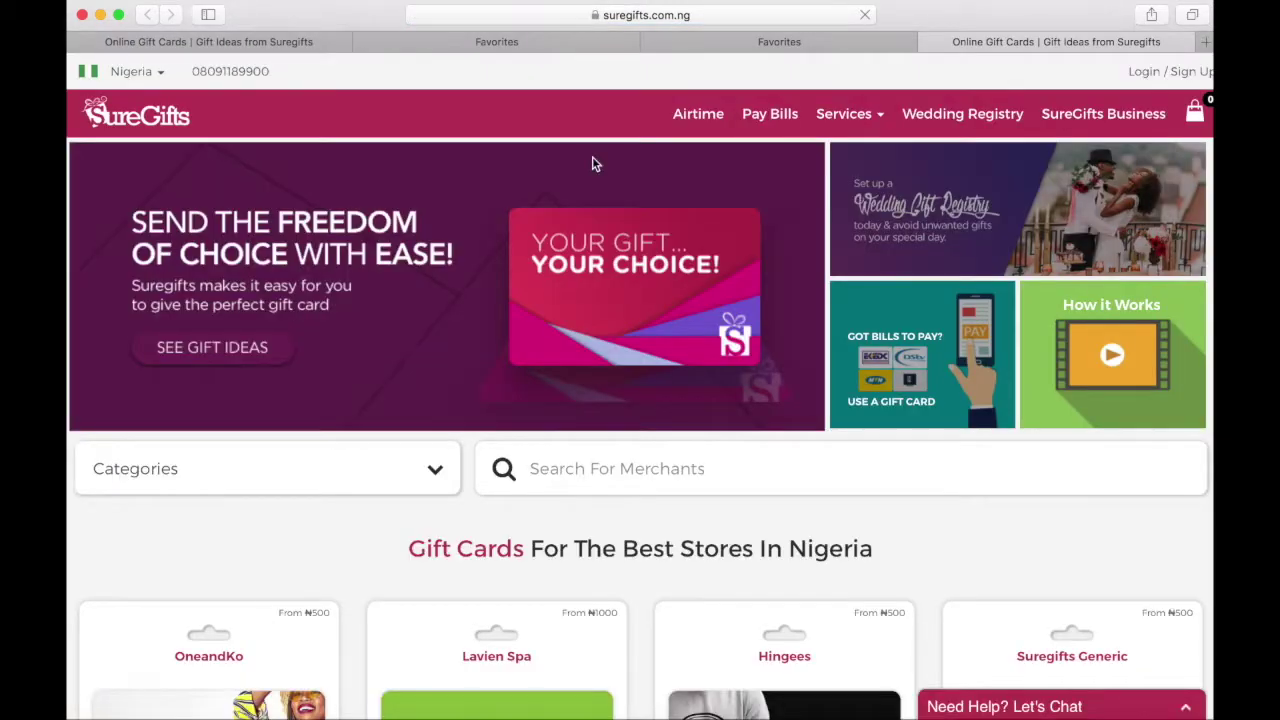
- Glance at the Categories list, then scroll to the Nigerian stores gift card grid showing Suregifts Generic
{"action": "scroll", "coordinate": [918, 320], "scroll_direction": "down", "scroll_amount": 1}
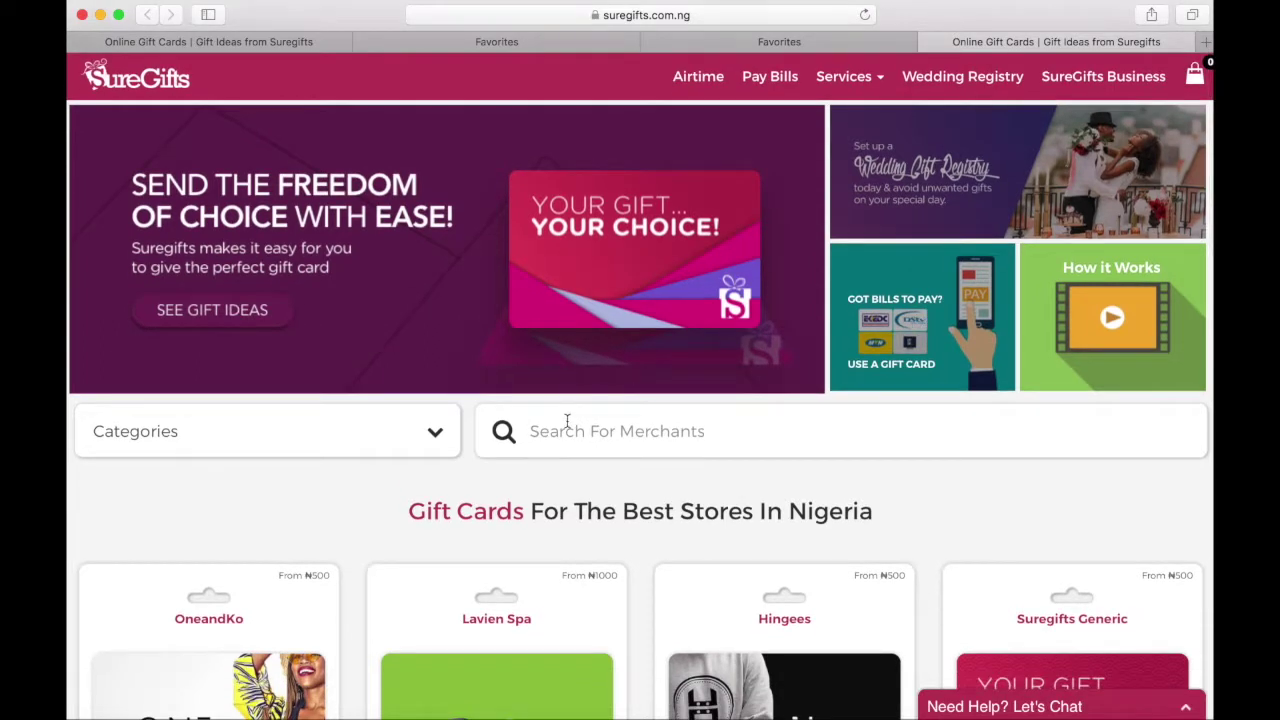
{"action": "left_click", "coordinate": [432, 446]}
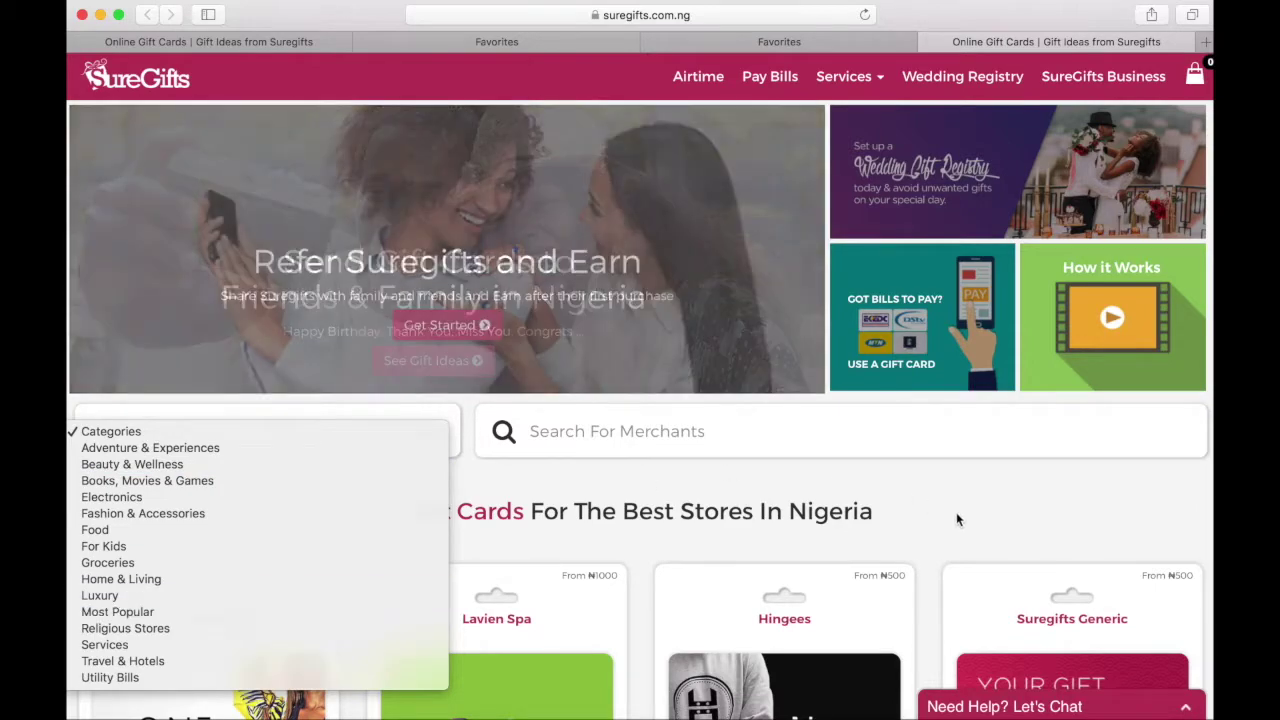
{"action": "left_click", "coordinate": [957, 518]}
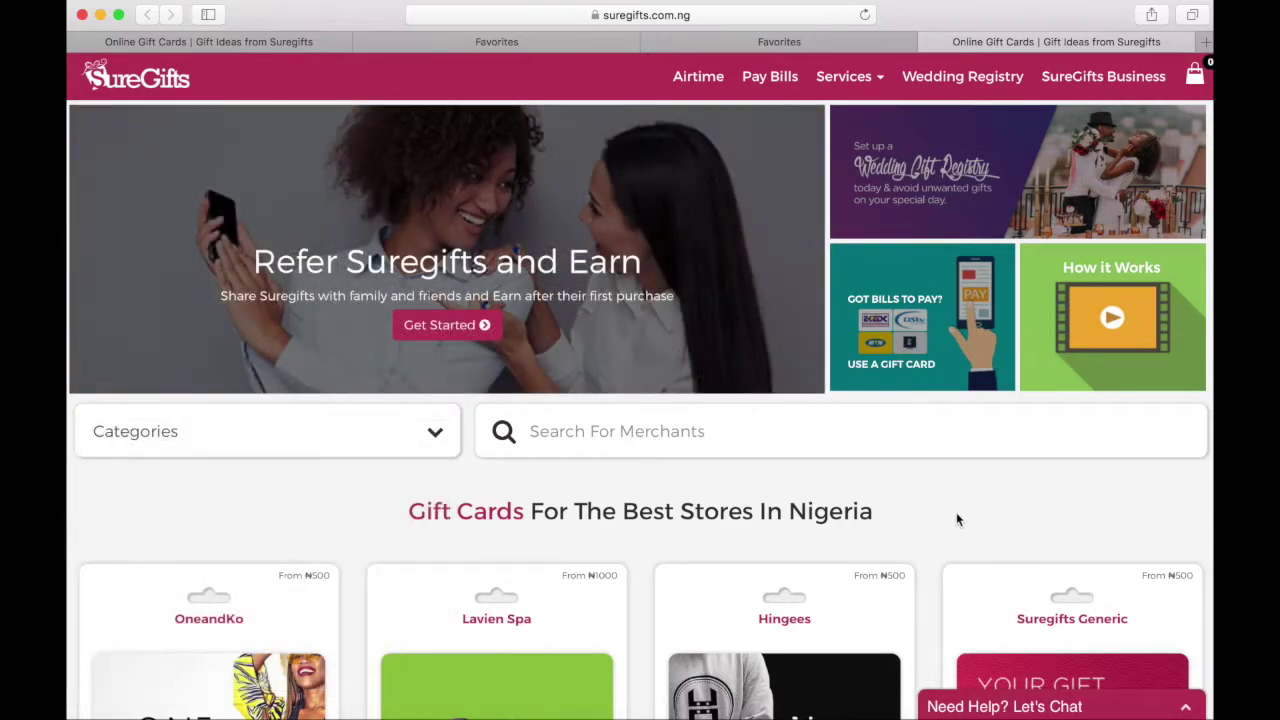
{"action": "scroll", "coordinate": [957, 518], "scroll_direction": "down", "scroll_amount": 5}
{"action": "scroll", "coordinate": [957, 520], "scroll_direction": "down", "scroll_amount": 4}
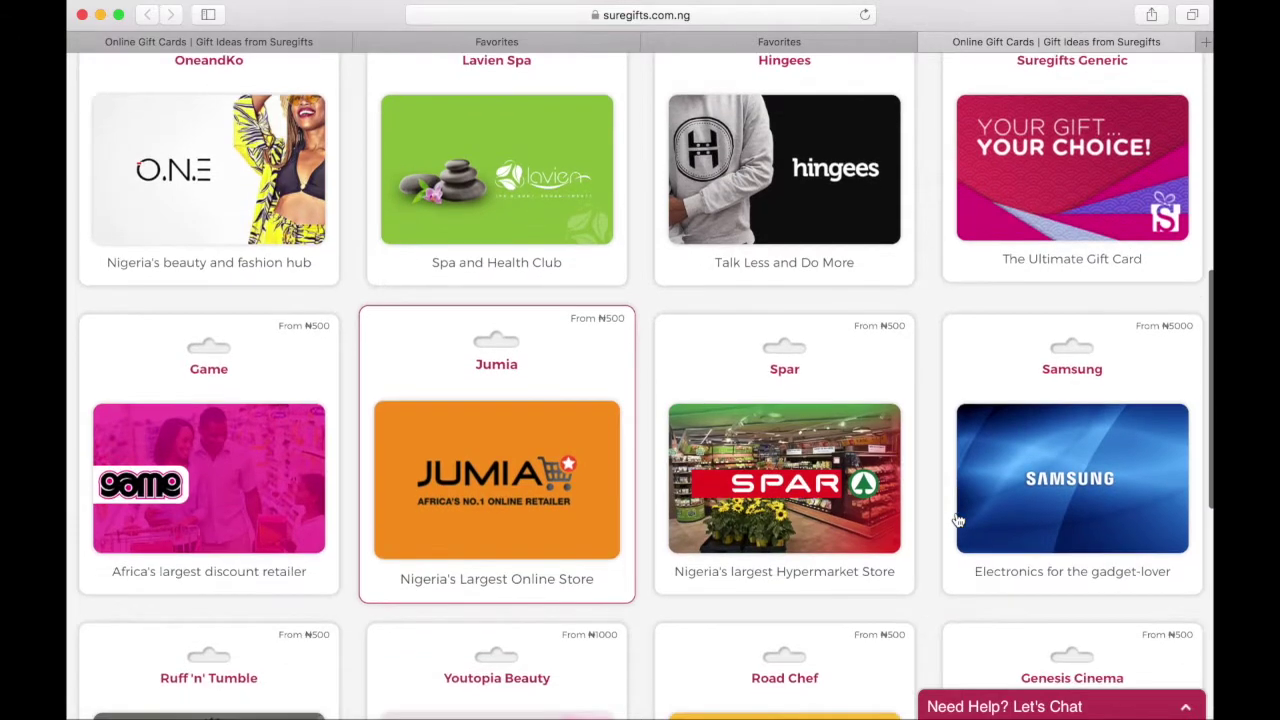
{"action": "scroll", "coordinate": [1030, 375], "scroll_direction": "up", "scroll_amount": 2}
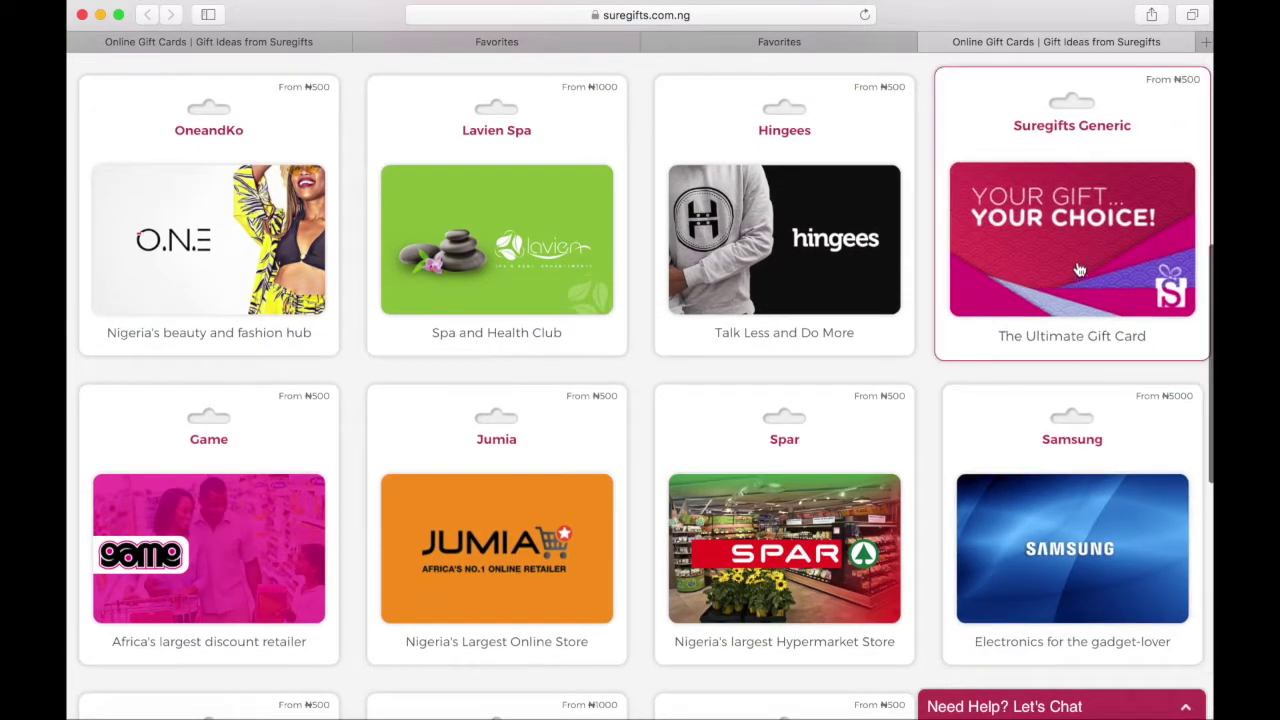
{"action": "scroll", "coordinate": [1088, 258], "scroll_direction": "up", "scroll_amount": 2}
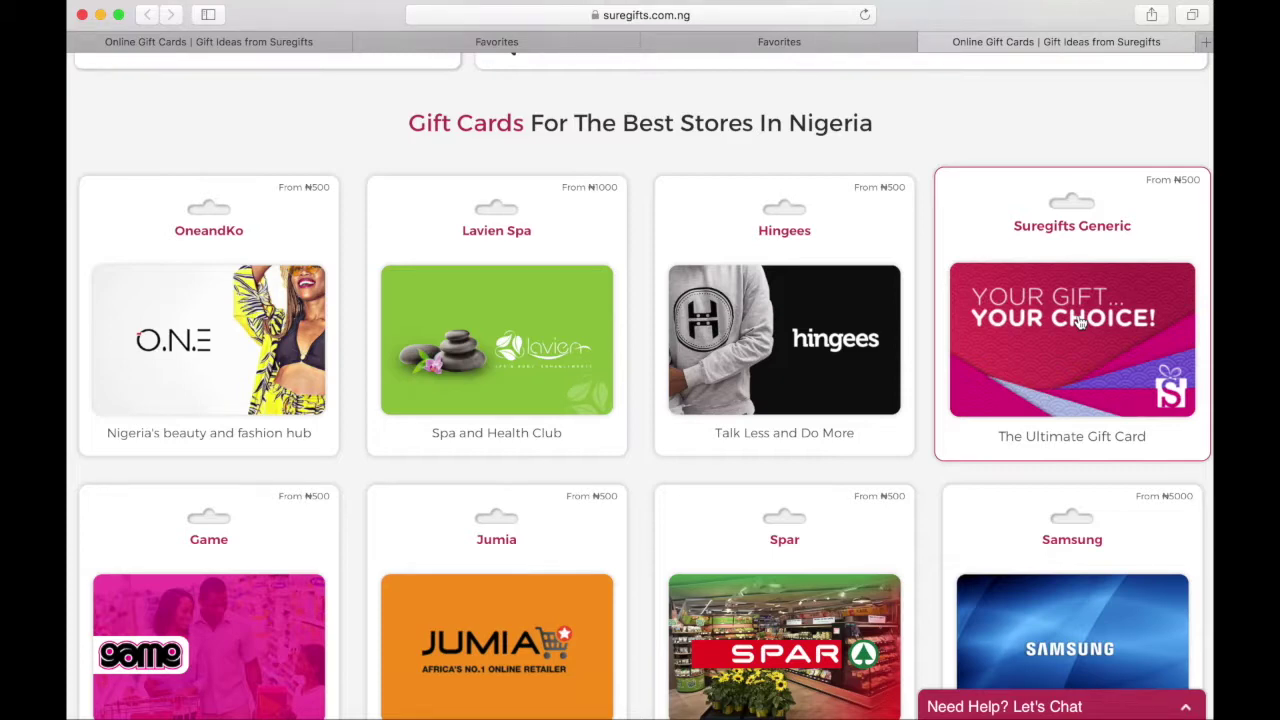
- Review the Suregifts Generic card's Redemption Details, Locations and Share tabs, then pick it
{"action": "left_click", "coordinate": [1080, 322]}
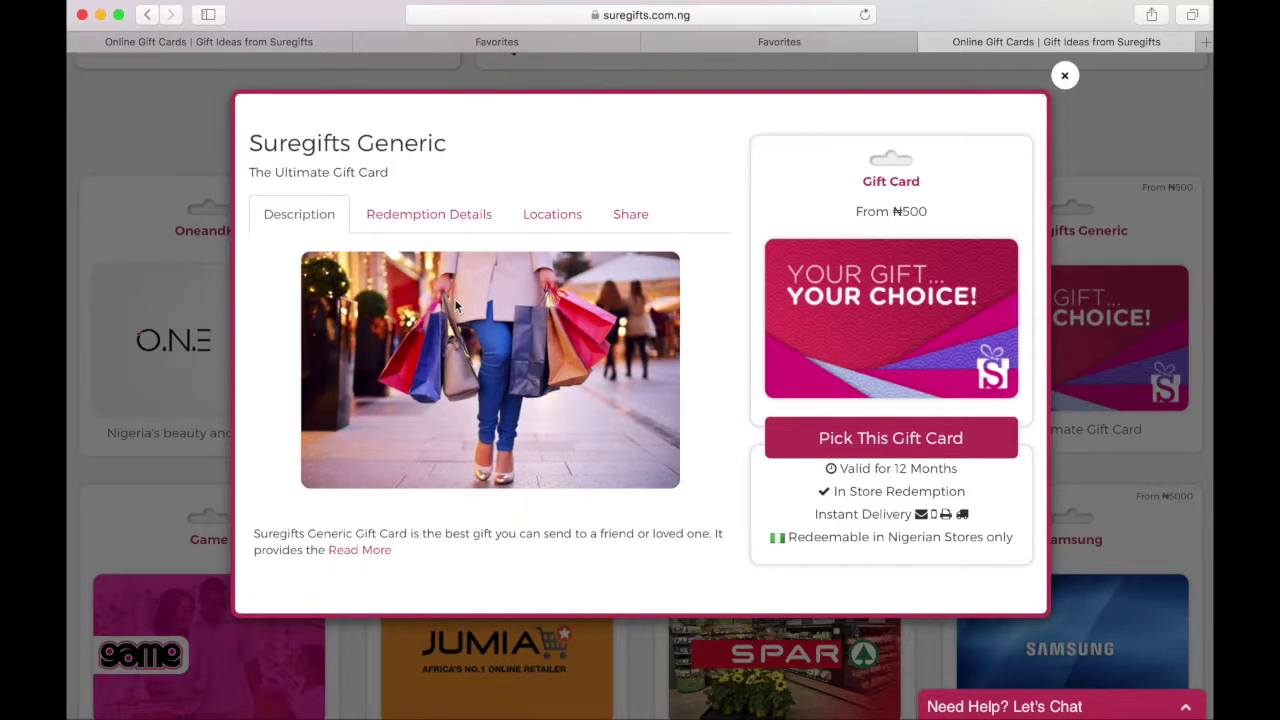
{"action": "left_click", "coordinate": [485, 223]}
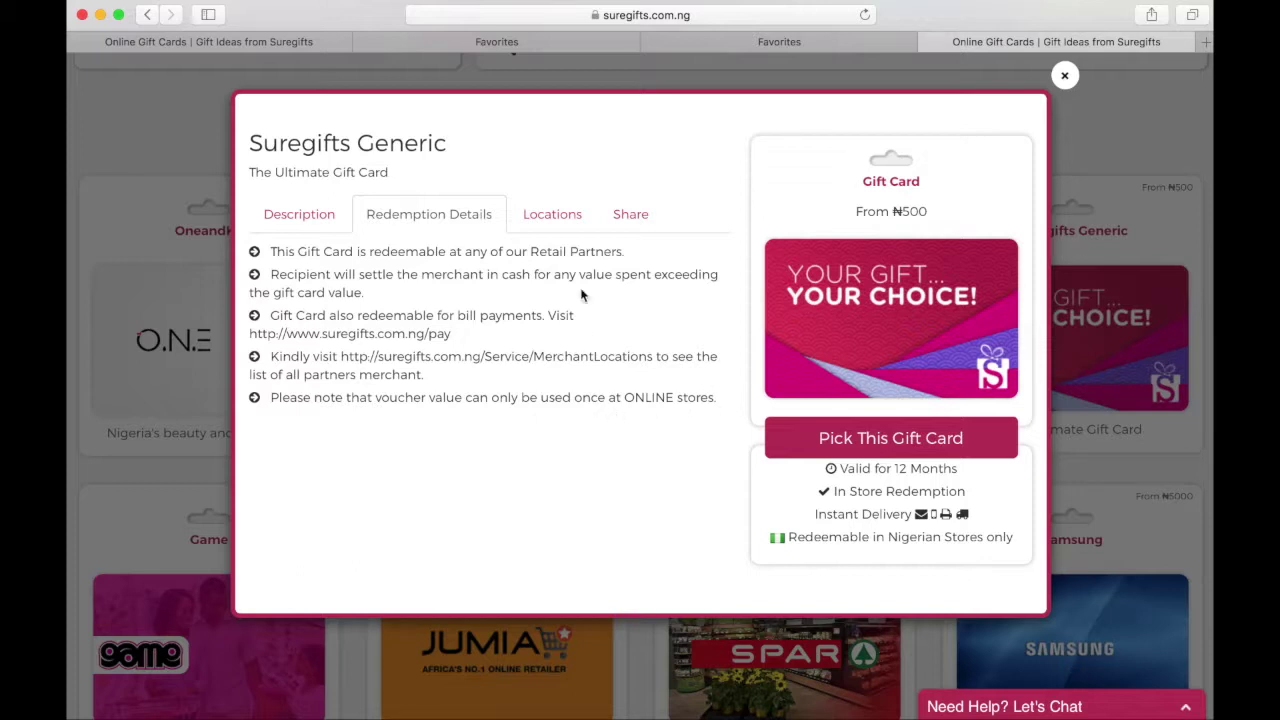
{"action": "left_click", "coordinate": [572, 214]}
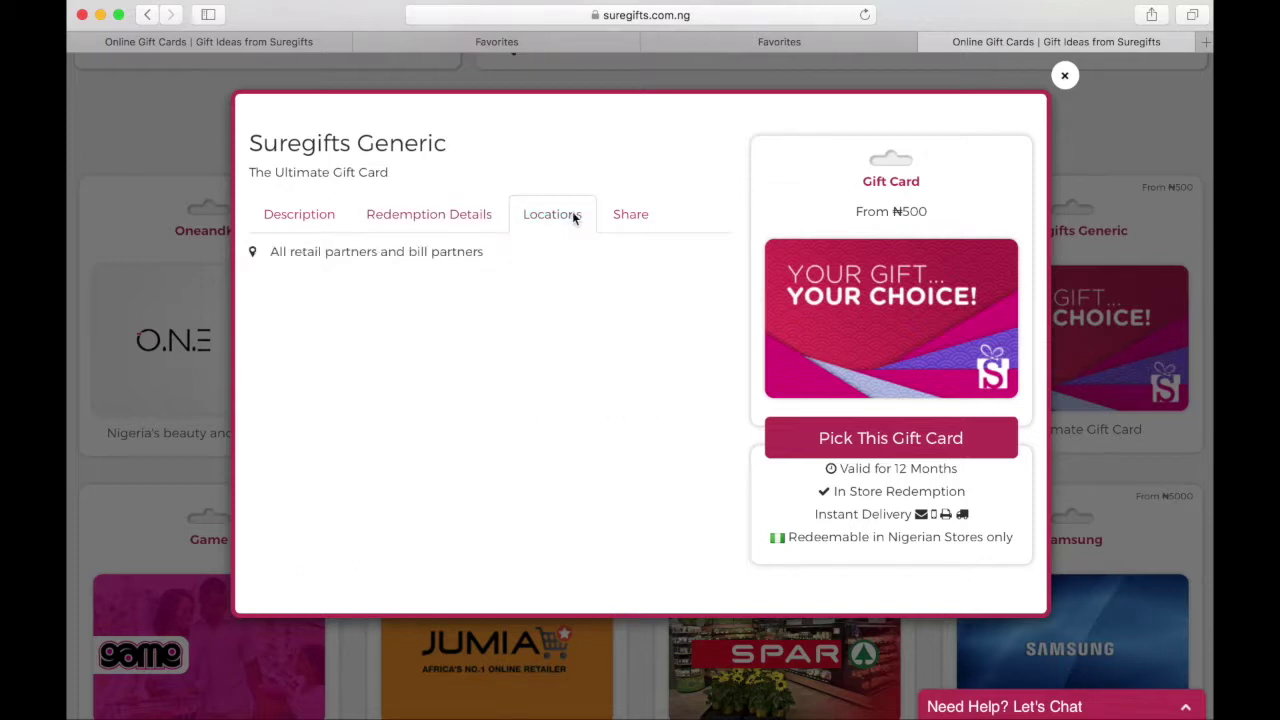
{"action": "left_click", "coordinate": [640, 220]}
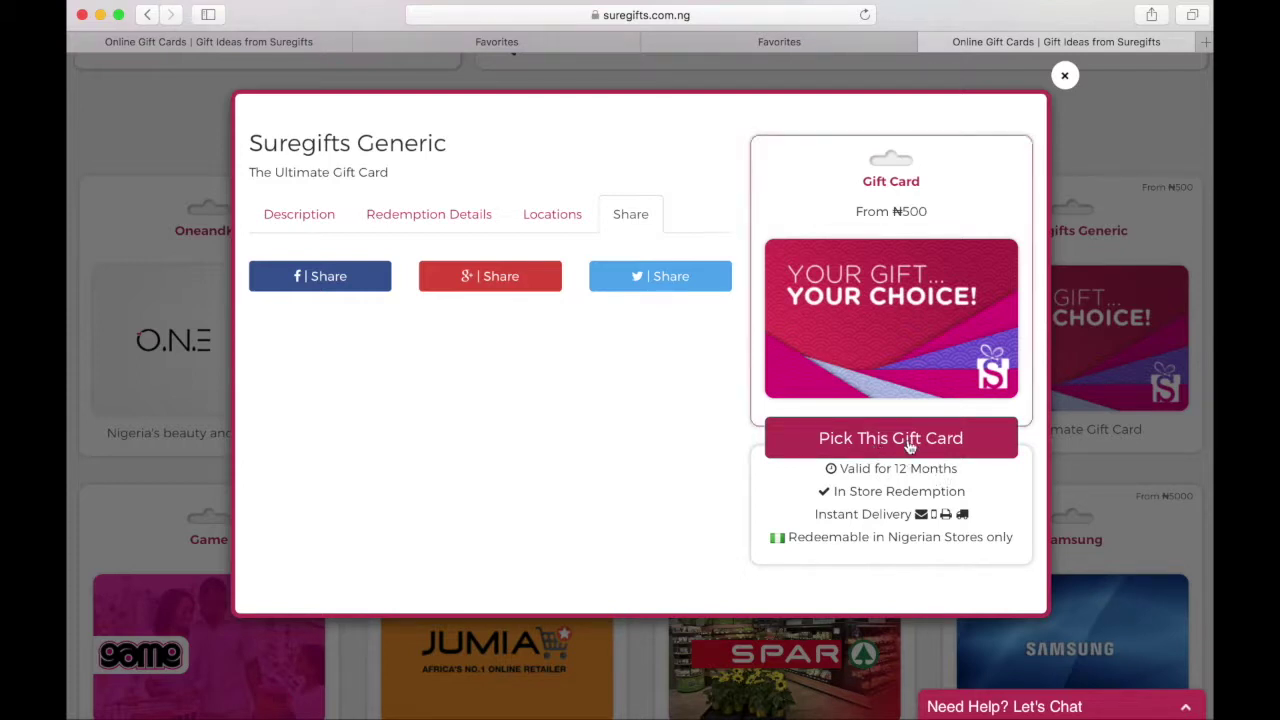
{"action": "left_click", "coordinate": [909, 446]}
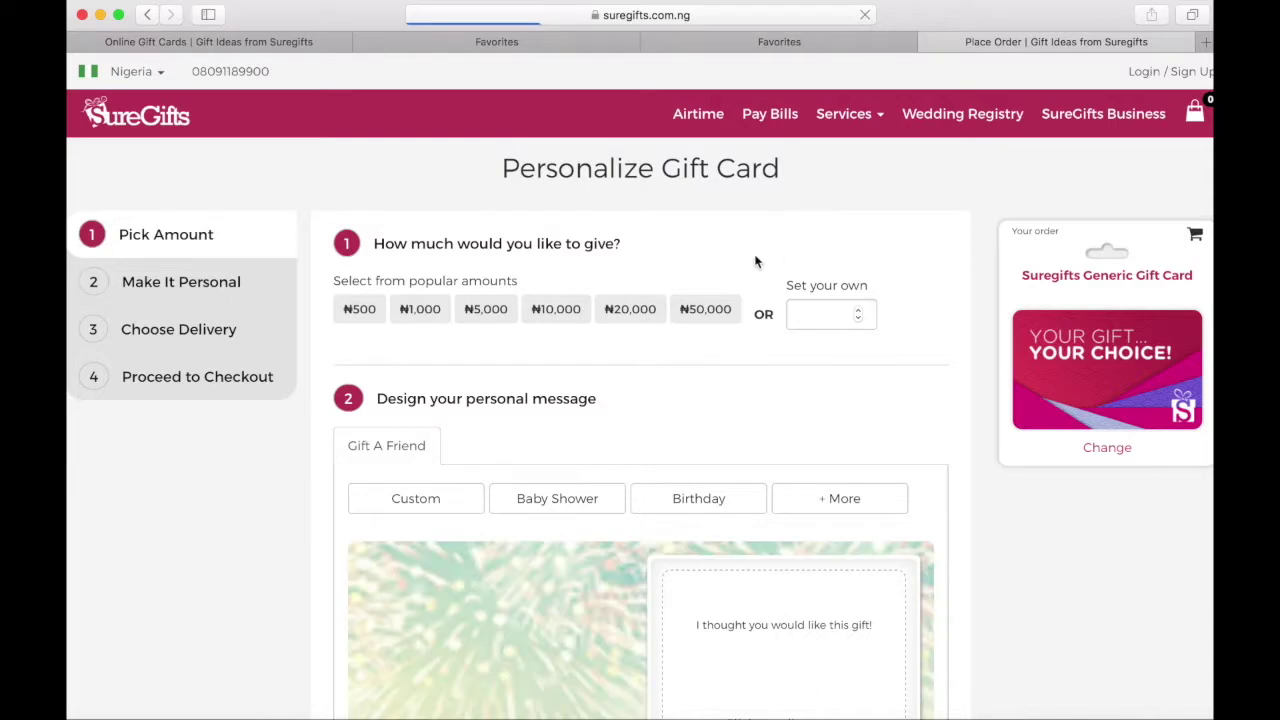
- Choose the ₦10,000 amount and expand the full list of occasion designs
{"action": "left_click", "coordinate": [548, 320]}
{"action": "scroll", "coordinate": [654, 400], "scroll_direction": "down", "scroll_amount": 5}
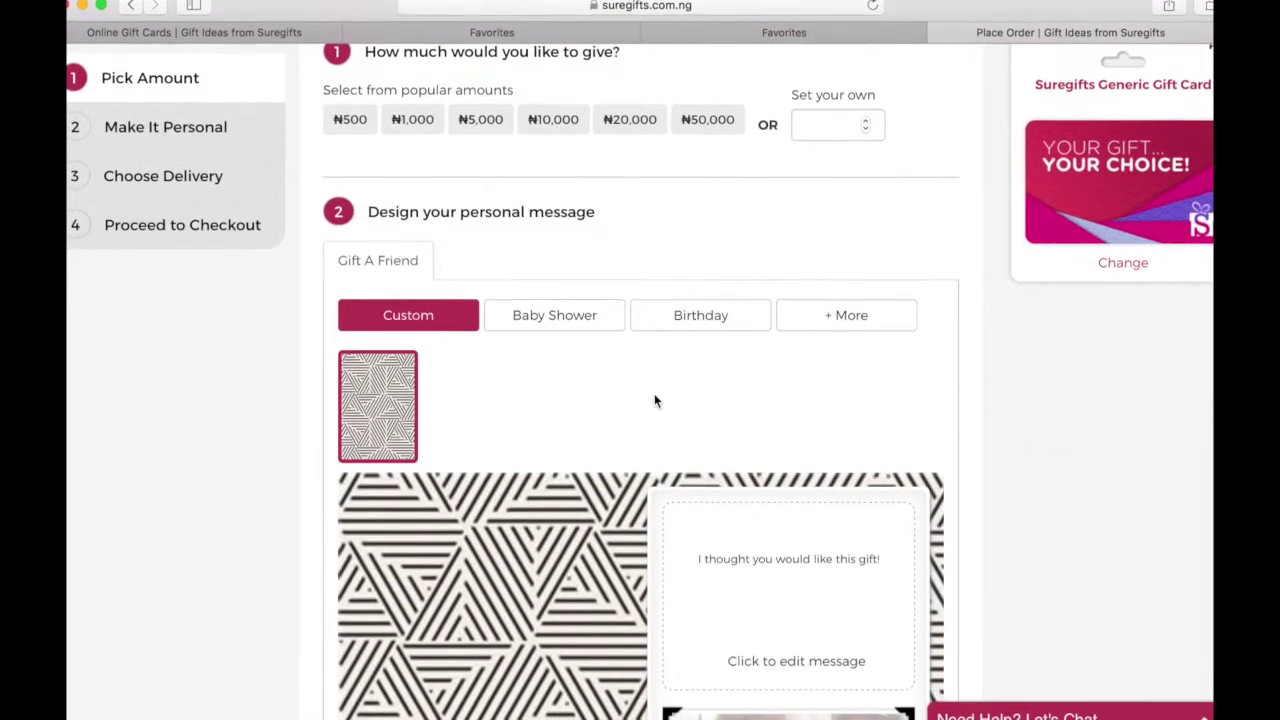
{"action": "scroll", "coordinate": [654, 401], "scroll_direction": "down", "scroll_amount": 2}
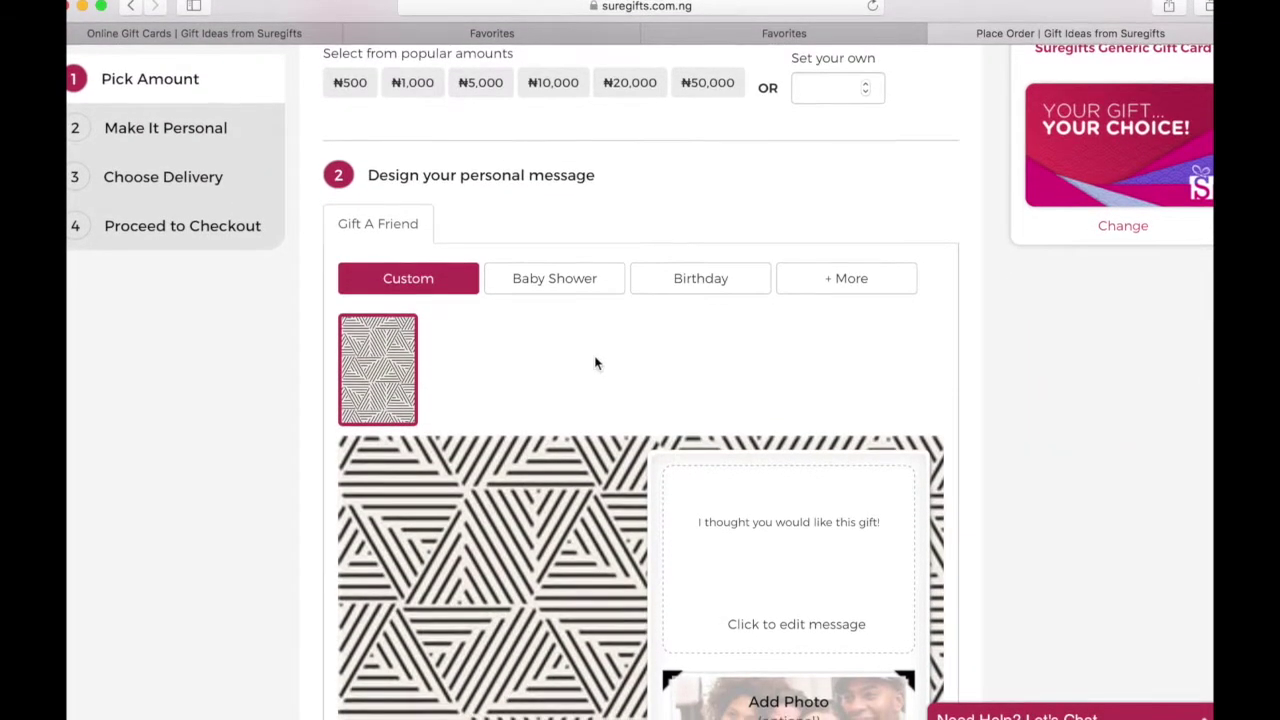
{"action": "left_click", "coordinate": [855, 292]}
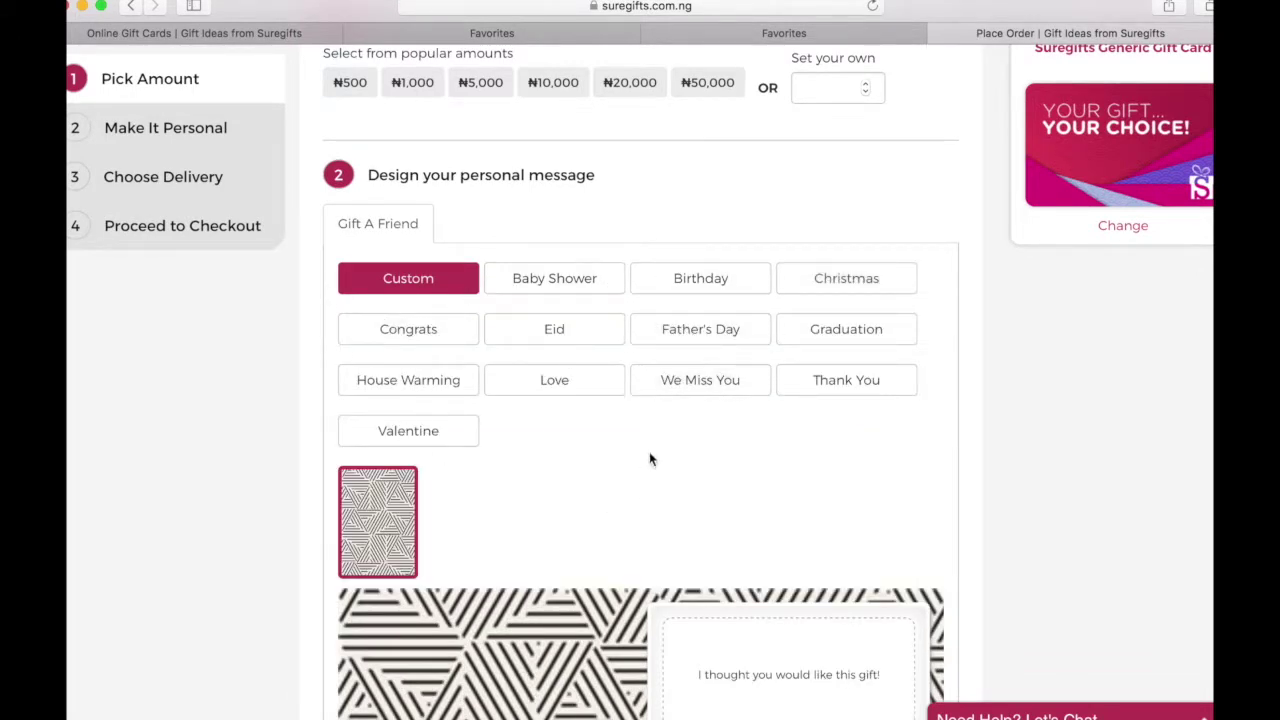
{"action": "scroll", "coordinate": [763, 414], "scroll_direction": "down", "scroll_amount": 5}
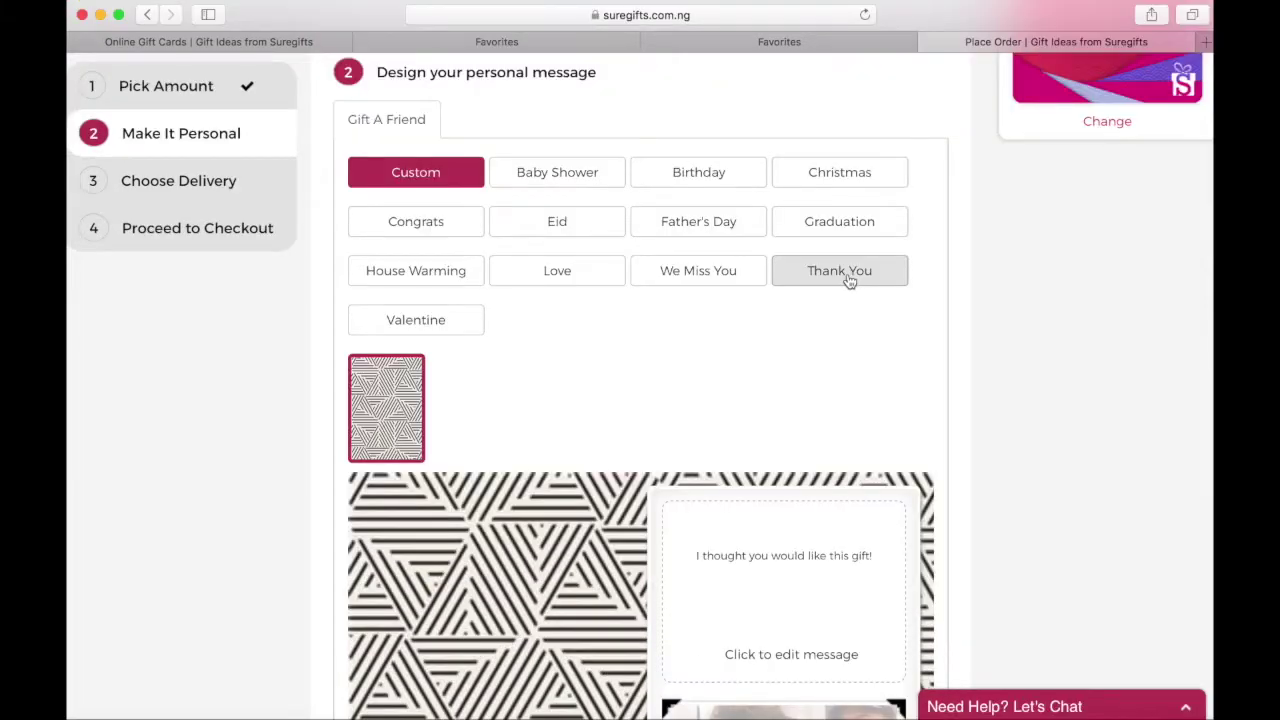
- Apply the dark 'I can't Thank You enough' card design
{"action": "left_click", "coordinate": [848, 281]}
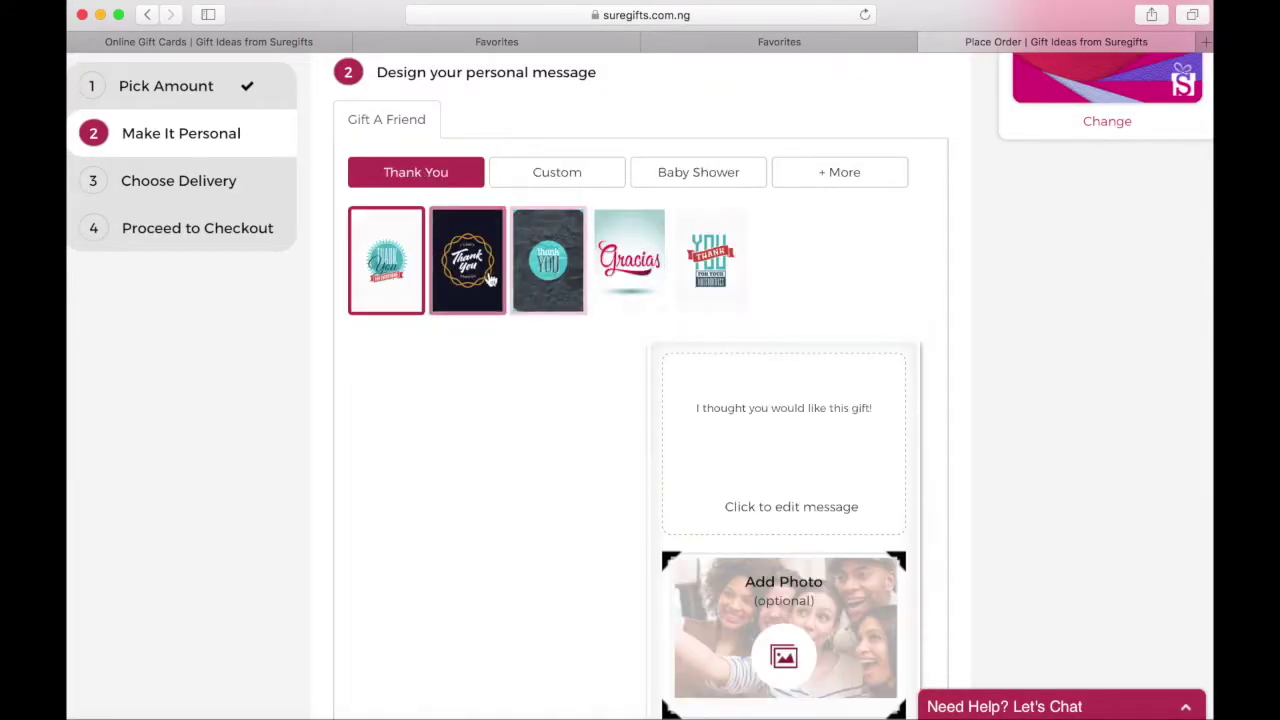
{"action": "left_click", "coordinate": [470, 280]}
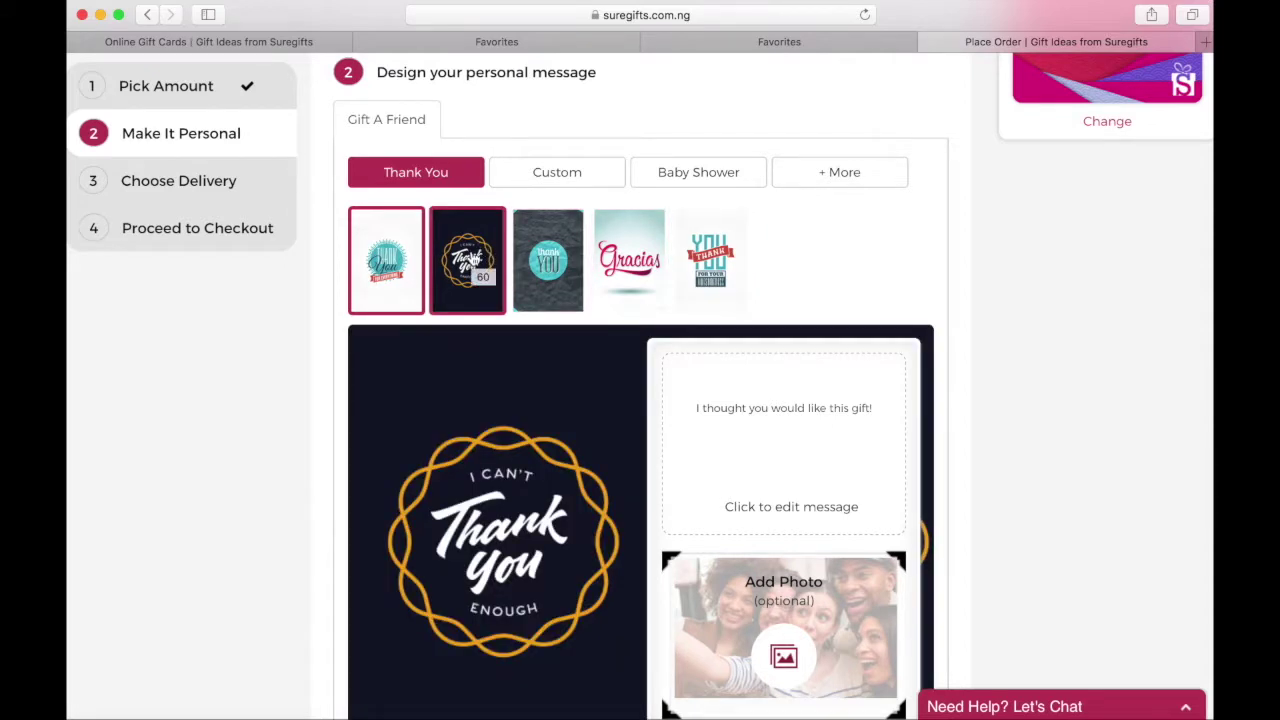
{"action": "left_click", "coordinate": [473, 258]}
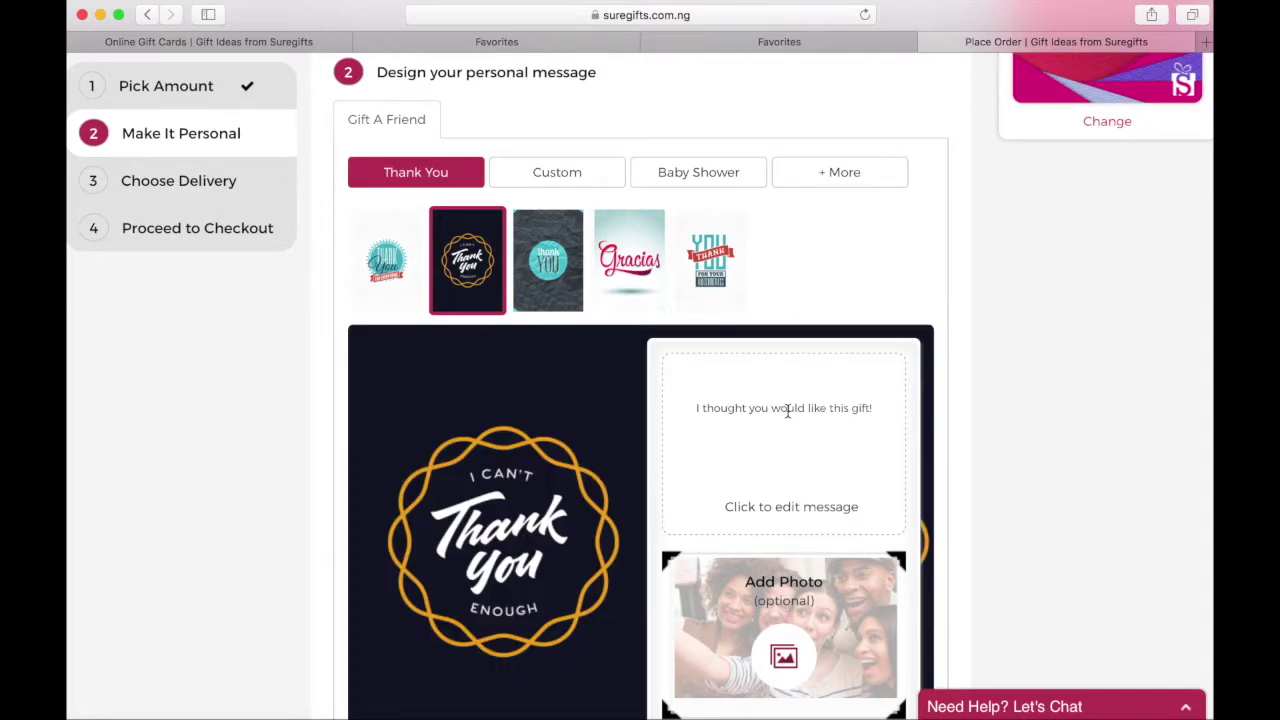
- Replace the gift message with 'Thank you for being my friend!'
{"action": "double_click", "coordinate": [788, 408]}
{"action": "key", "text": "super+a"}
{"action": "key", "text": "BackSpace"}
{"action": "type", "text": "Thank you for "}
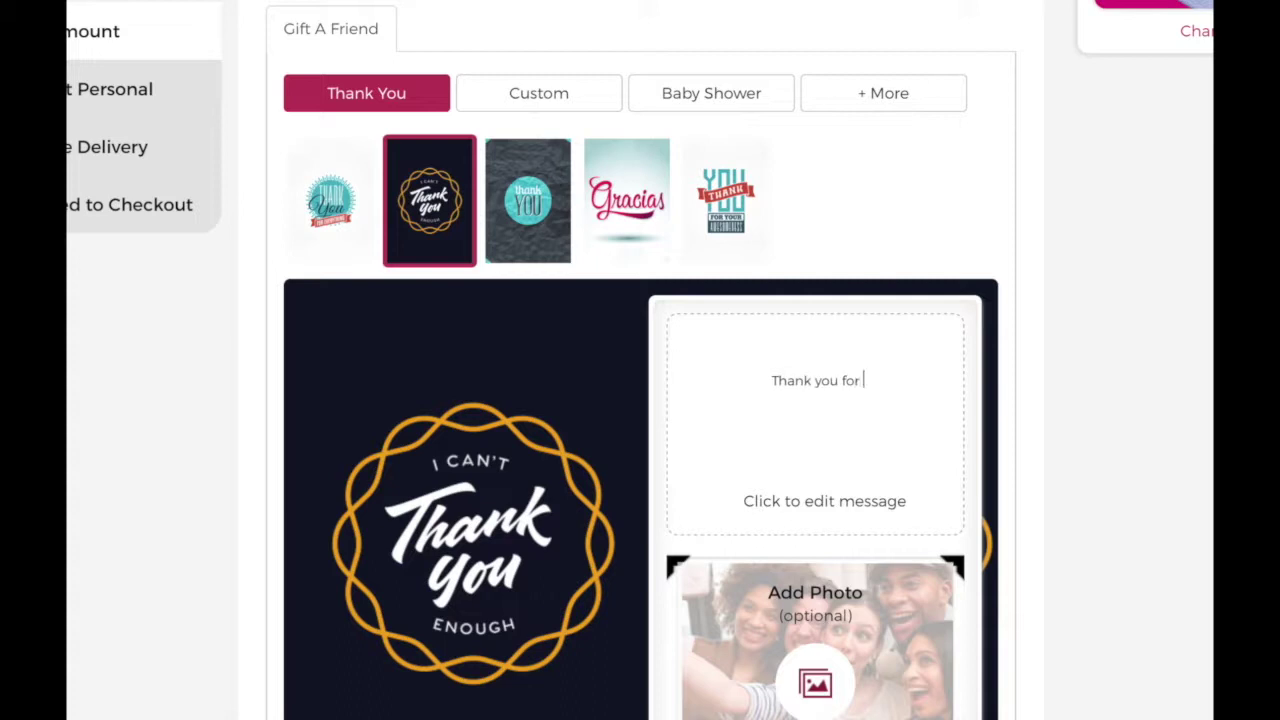
{"action": "type", "text": "being my fri"}
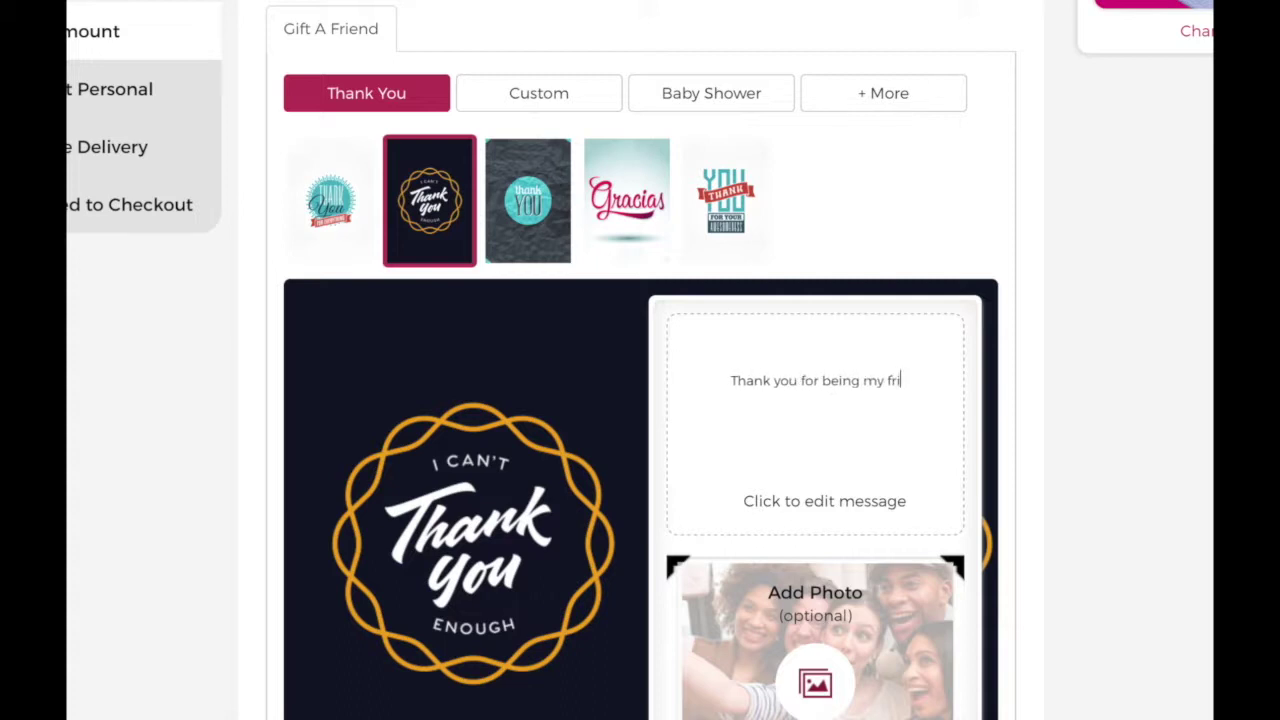
{"action": "type", "text": "end!"}
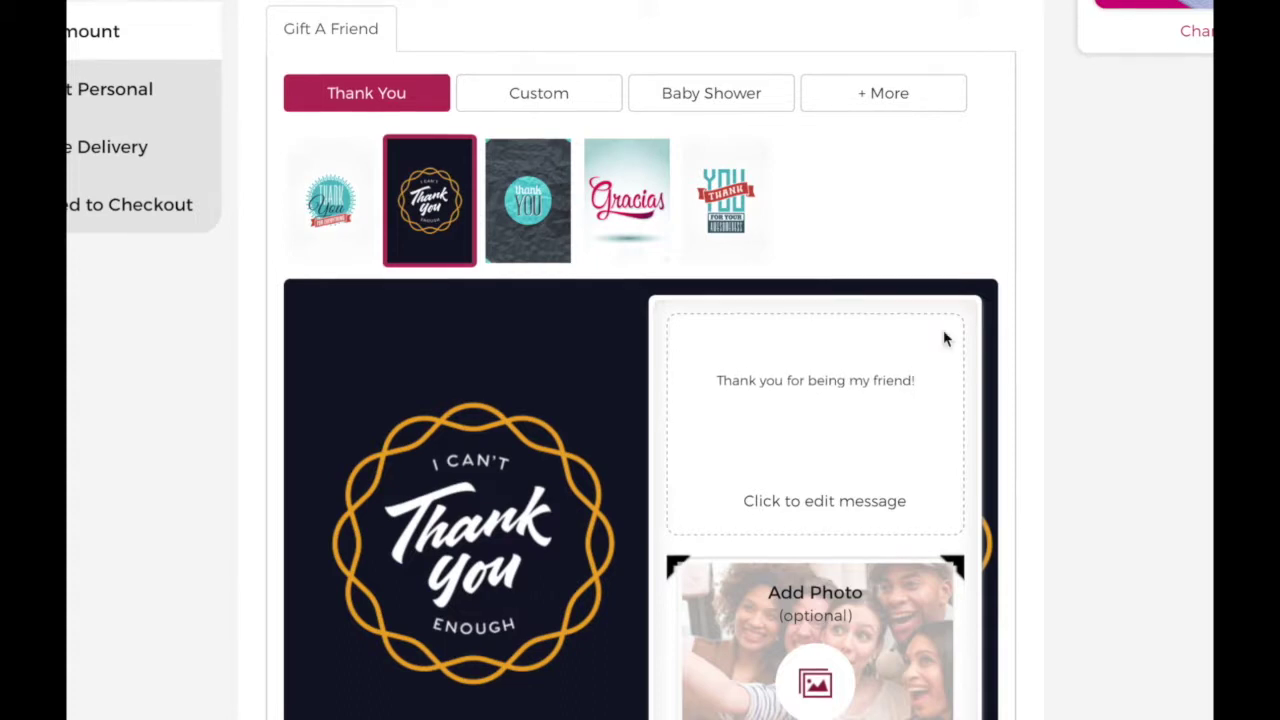
- Scroll down to the delivery options and guest checkout form
{"action": "scroll", "coordinate": [1006, 491], "scroll_direction": "down", "scroll_amount": 2}
{"action": "scroll", "coordinate": [1008, 524], "scroll_direction": "down", "scroll_amount": 1}
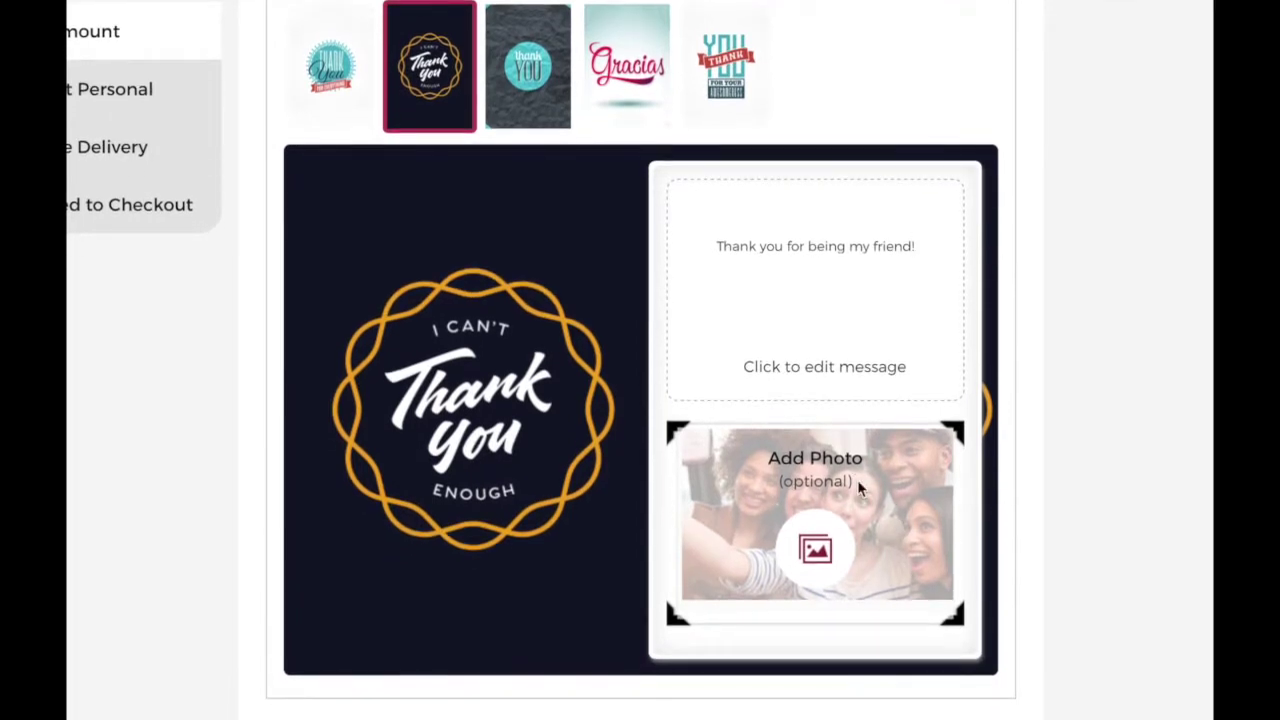
{"action": "scroll", "coordinate": [857, 480], "scroll_direction": "down", "scroll_amount": 1}
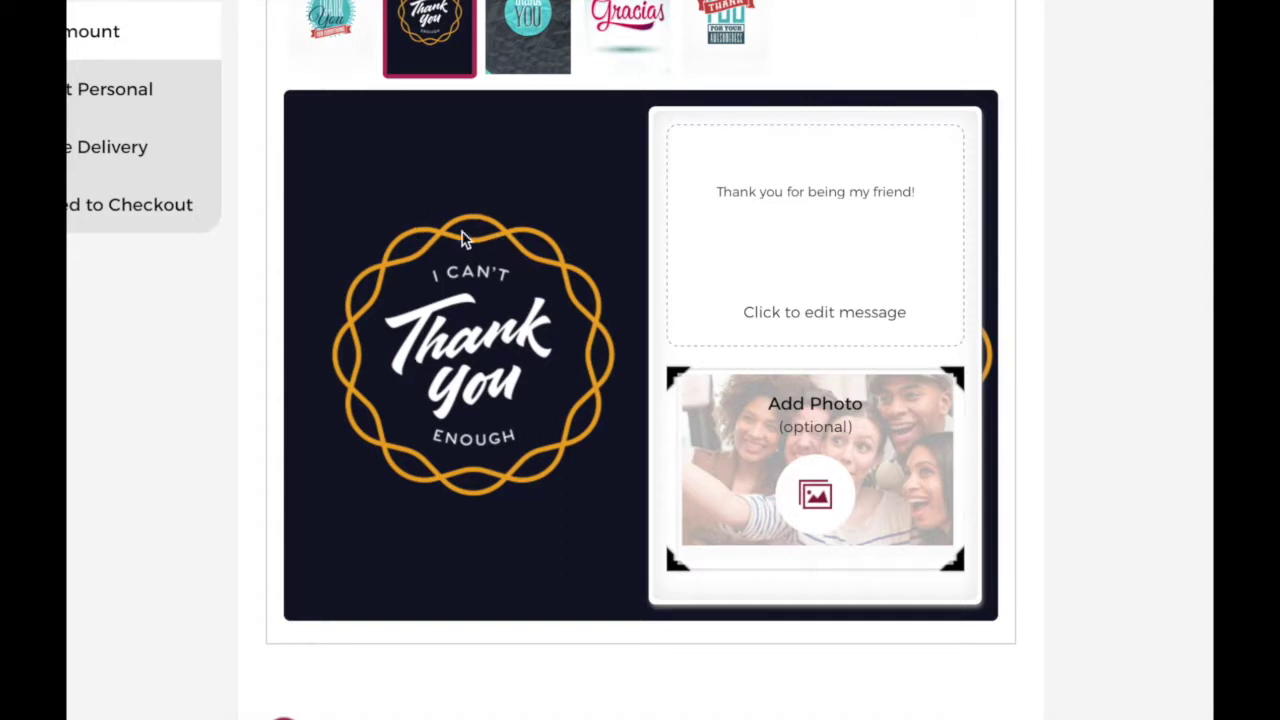
{"action": "scroll", "coordinate": [490, 222], "scroll_direction": "down", "scroll_amount": 3}
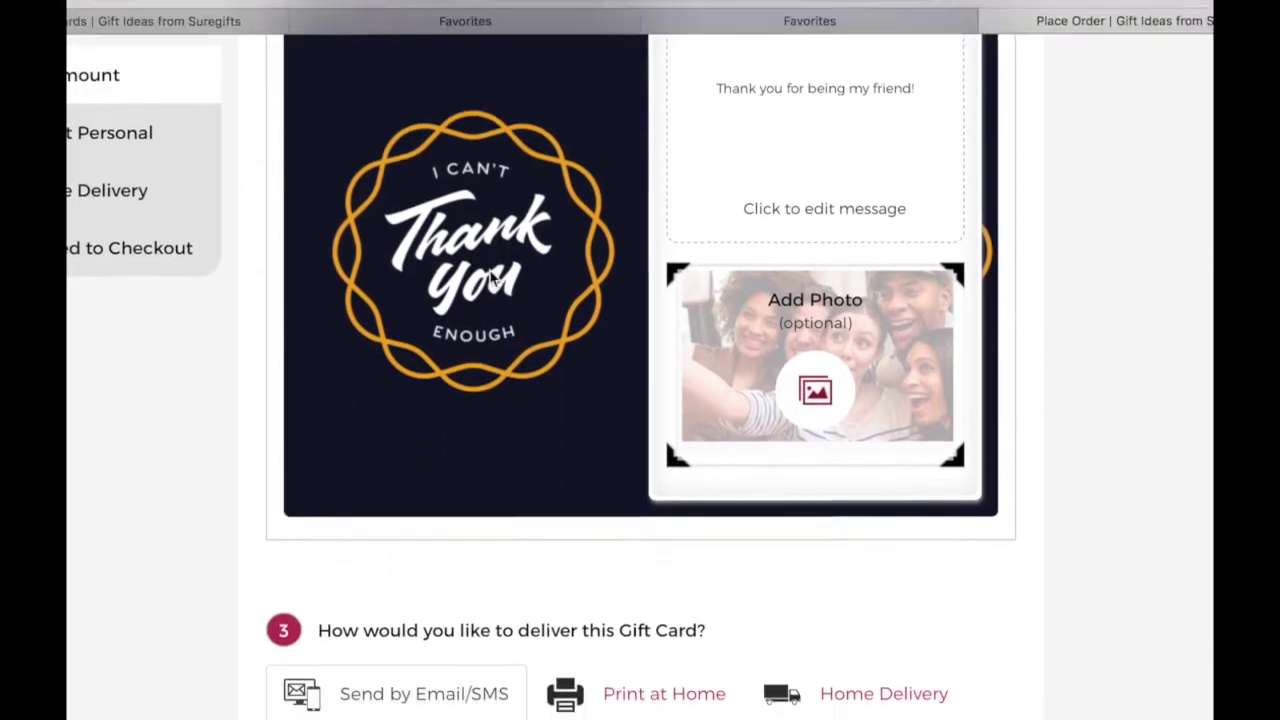
{"action": "scroll", "coordinate": [491, 250], "scroll_direction": "down", "scroll_amount": 10}
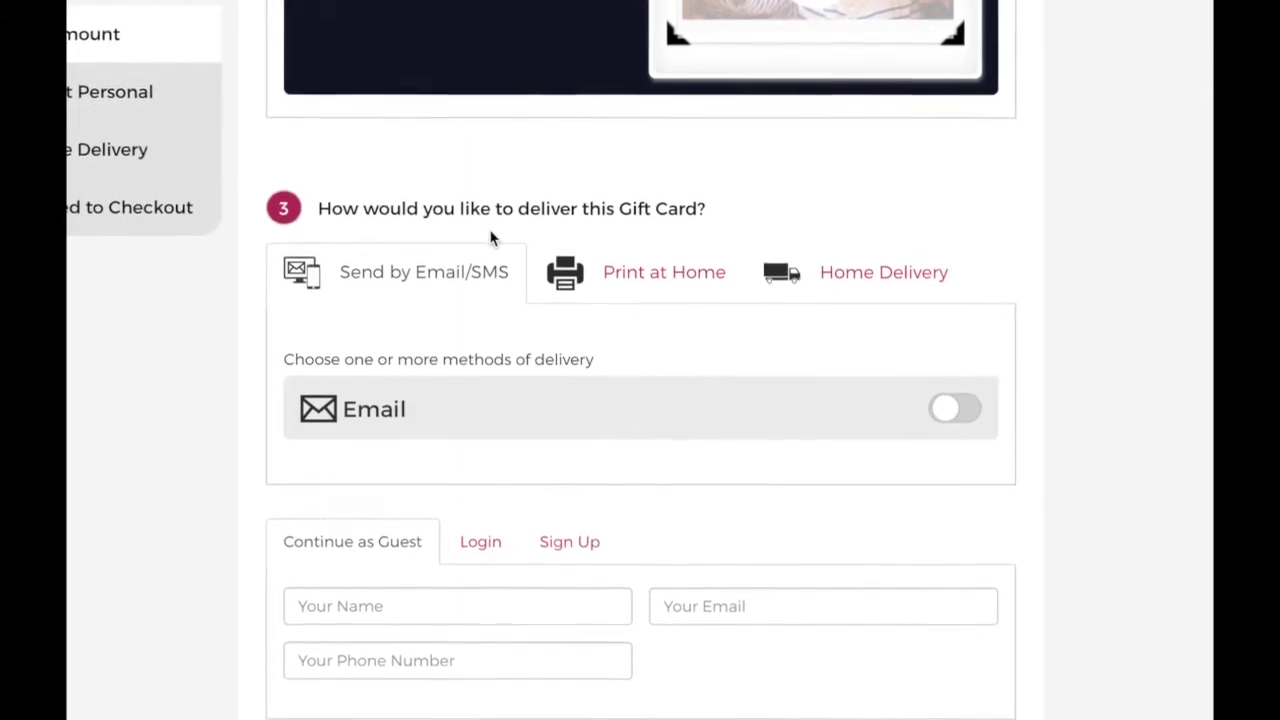
{"action": "scroll", "coordinate": [690, 242], "scroll_direction": "down", "scroll_amount": 1}
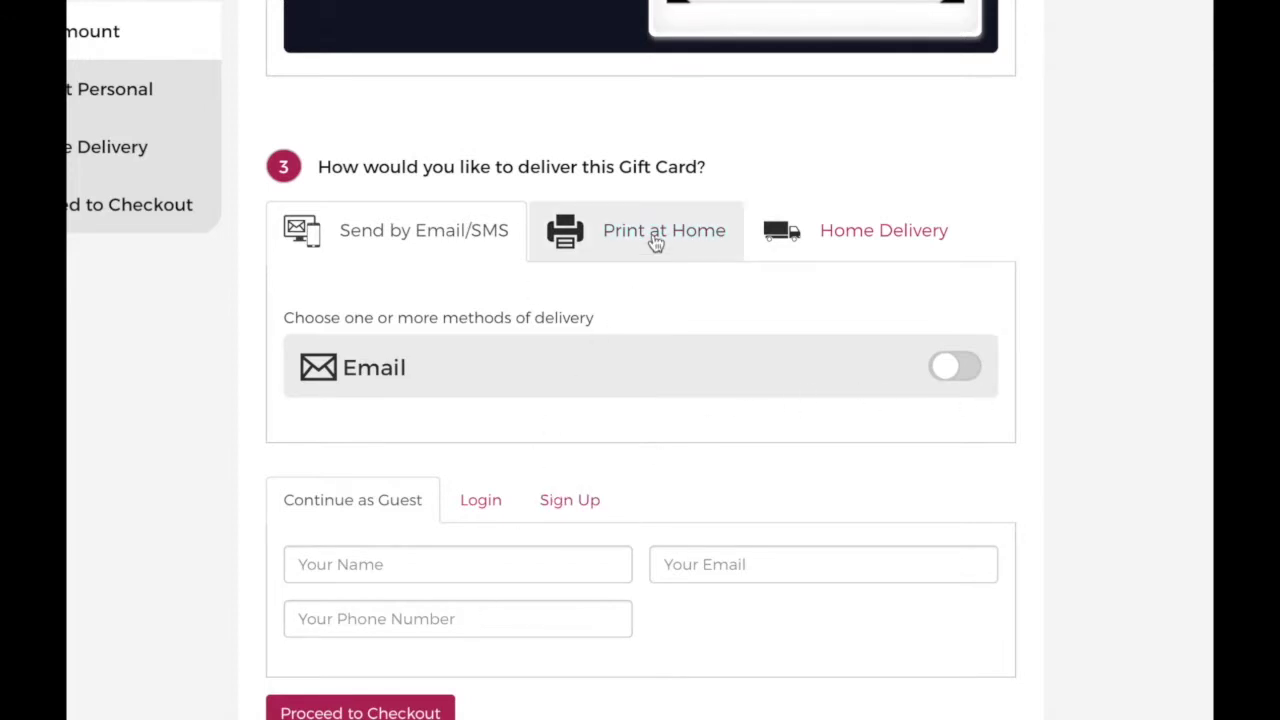
{"action": "left_click", "coordinate": [656, 242]}
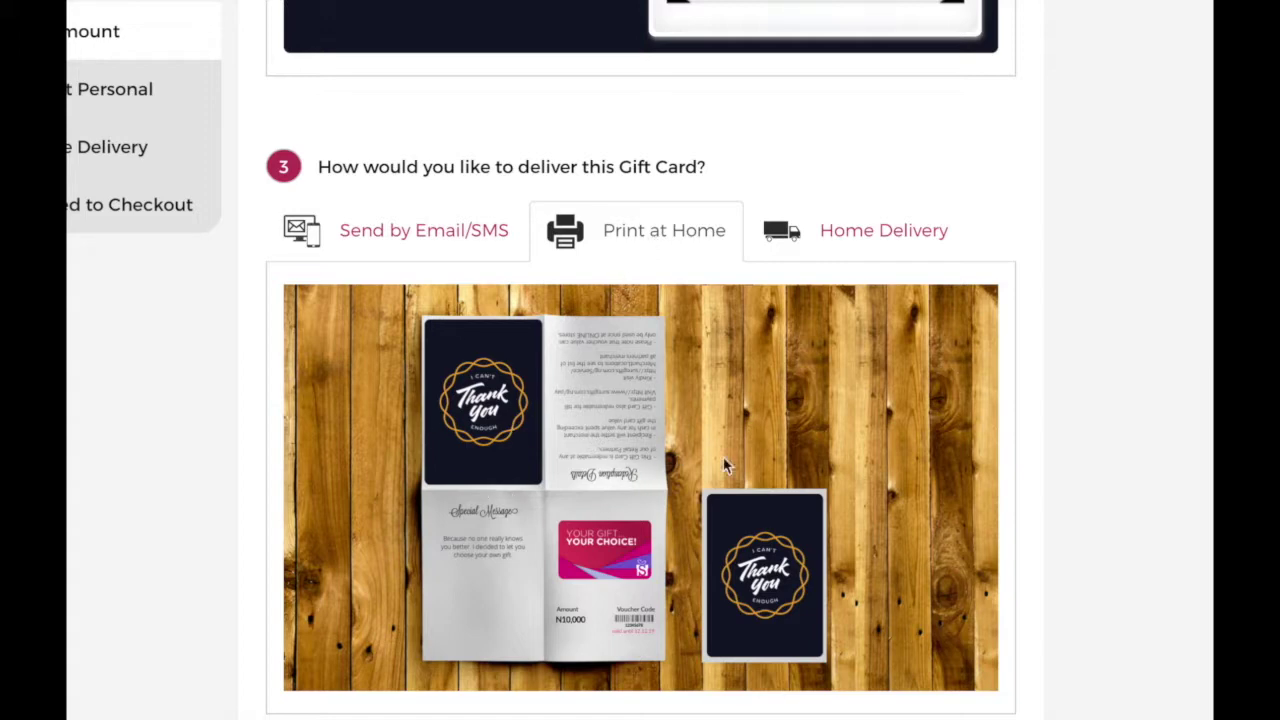
{"action": "left_click", "coordinate": [852, 228]}
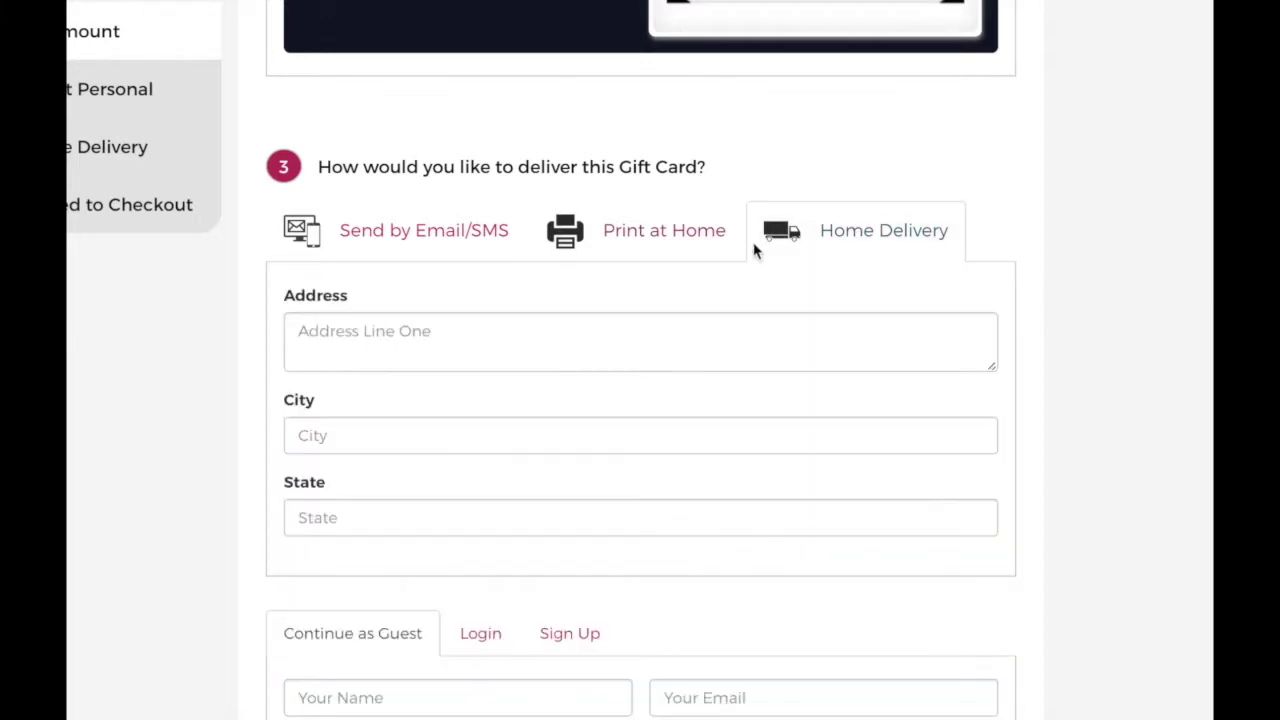
{"action": "left_click", "coordinate": [449, 266]}
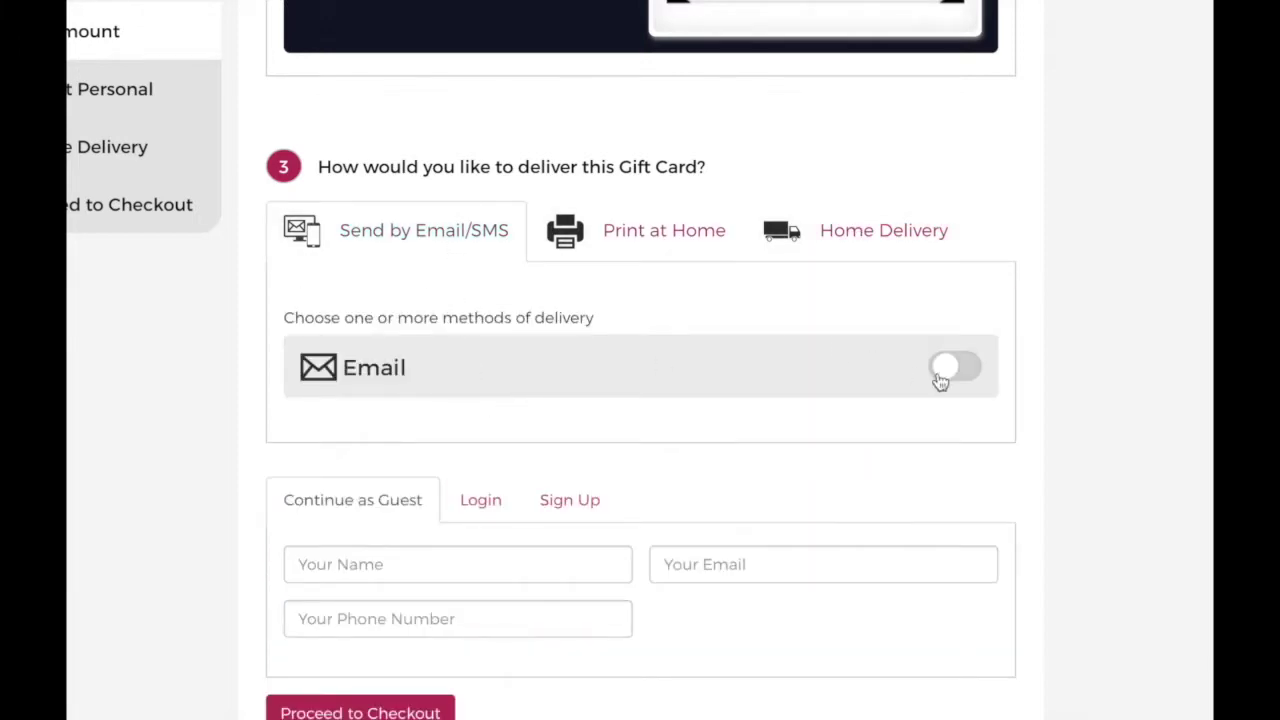
- Turn on email delivery and enter the recipient's name, e-mail address and phone number
{"action": "left_click", "coordinate": [970, 369]}
{"action": "left_click", "coordinate": [512, 467]}
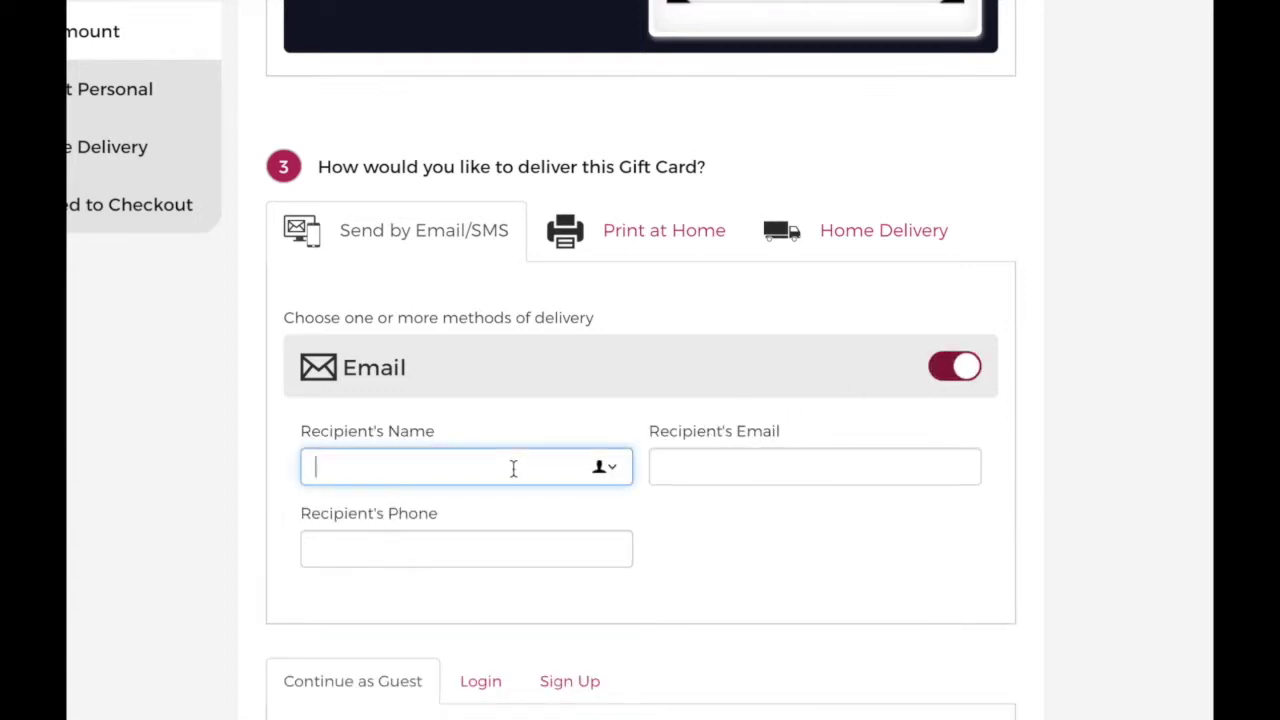
{"action": "type", "text": "bouj"}
{"action": "key", "text": "BackSpace"}
{"action": "type", "text": "Boujie"}
{"action": "left_click", "coordinate": [672, 471]}
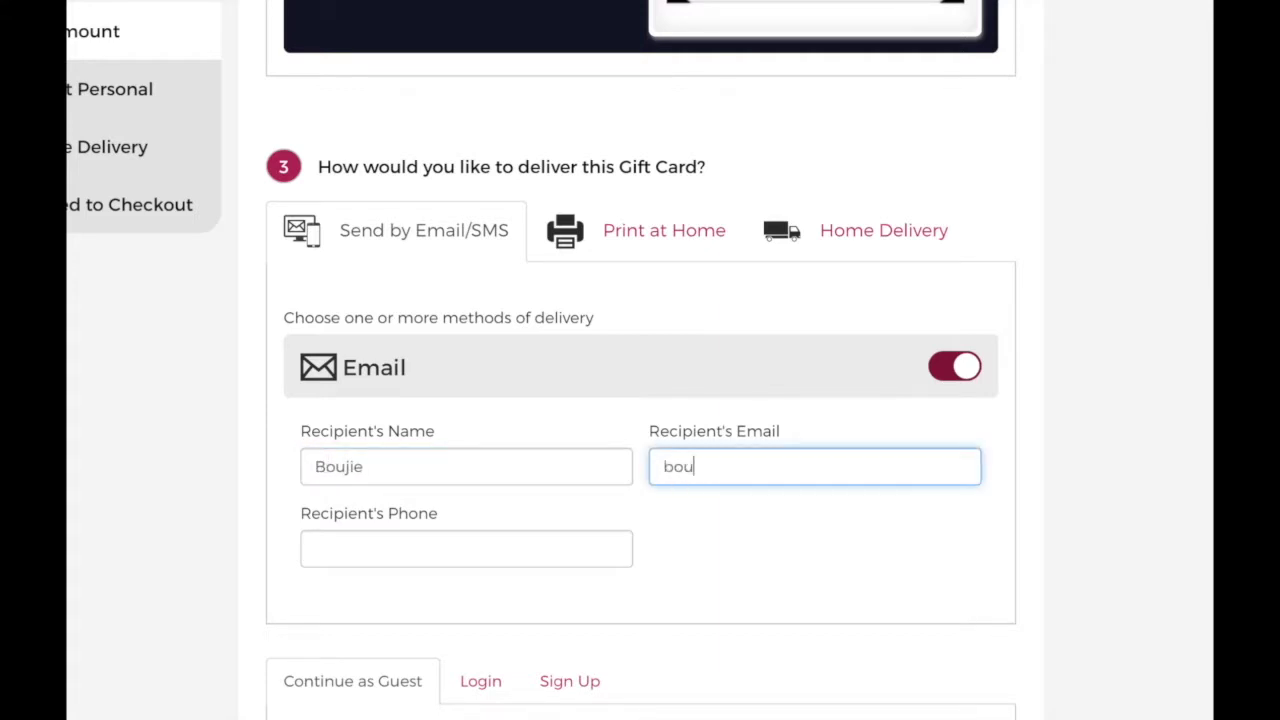
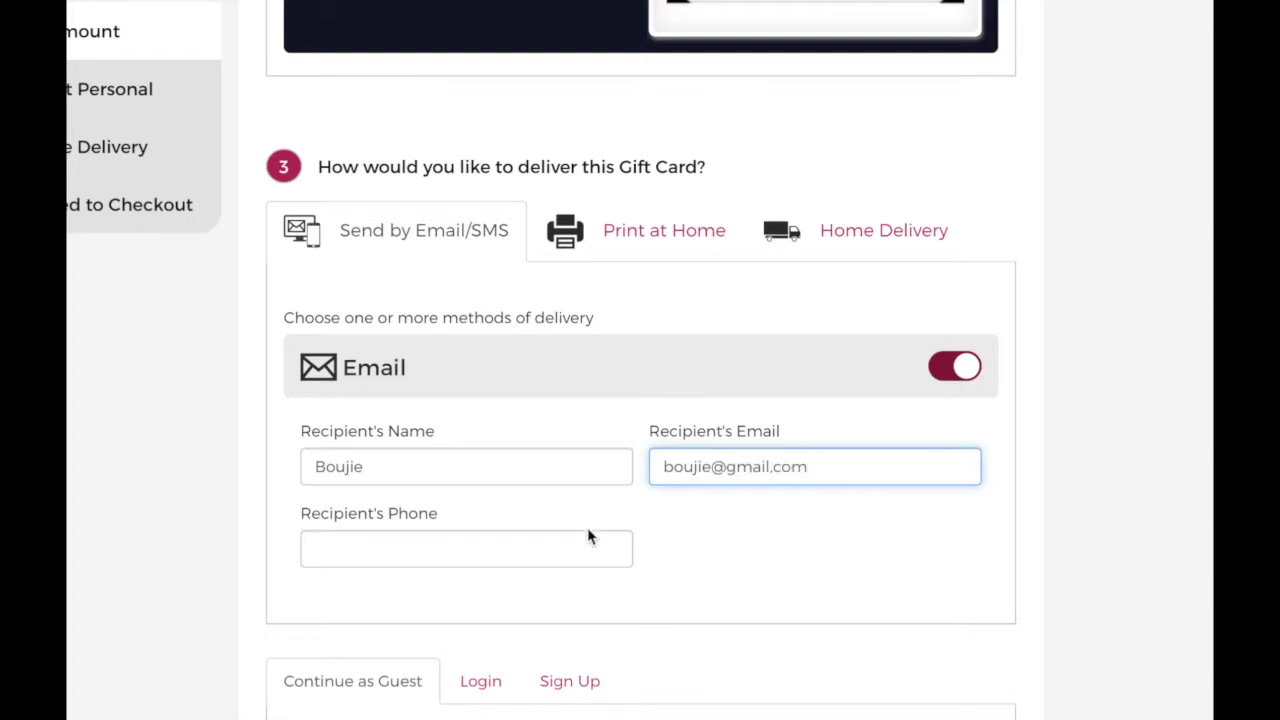
{"action": "left_click", "coordinate": [569, 551]}
{"action": "type", "text": "123456478"}
- Start entering the guest's name in the Your Name field
{"action": "scroll", "coordinate": [406, 497], "scroll_direction": "down", "scroll_amount": 3}
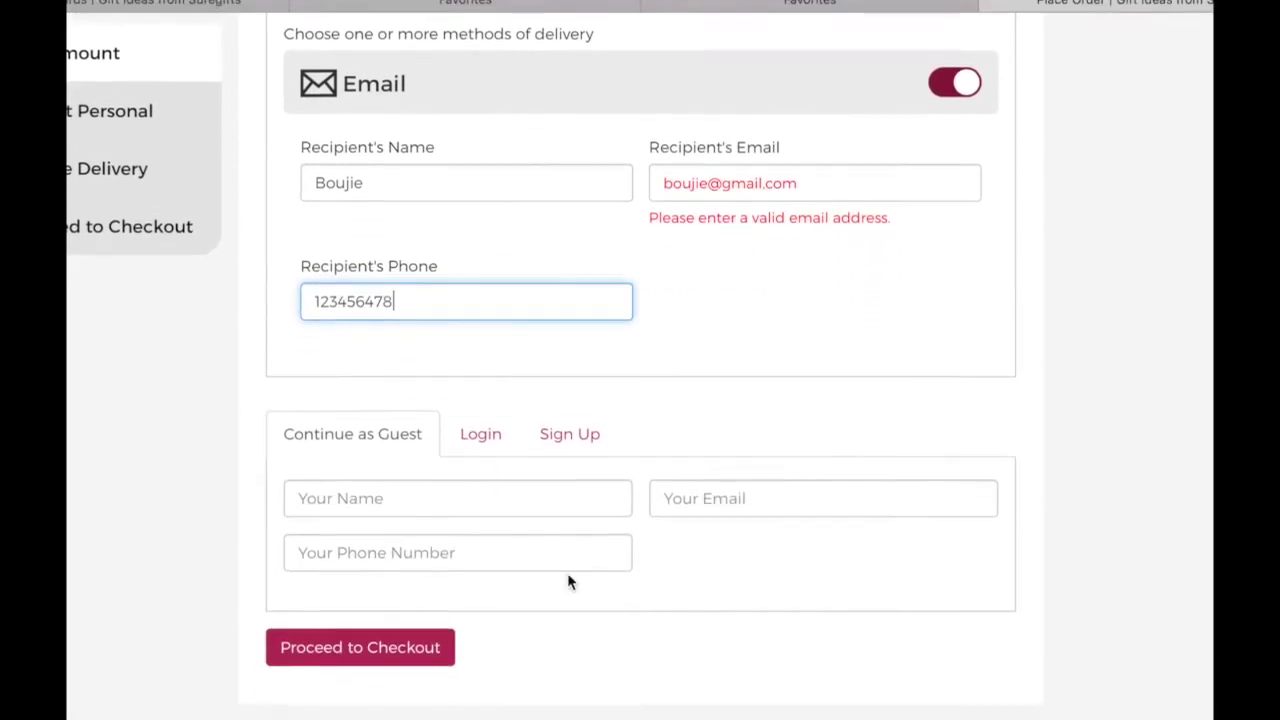
{"action": "left_click", "coordinate": [409, 476]}
{"action": "type", "text": "Oyinda"}
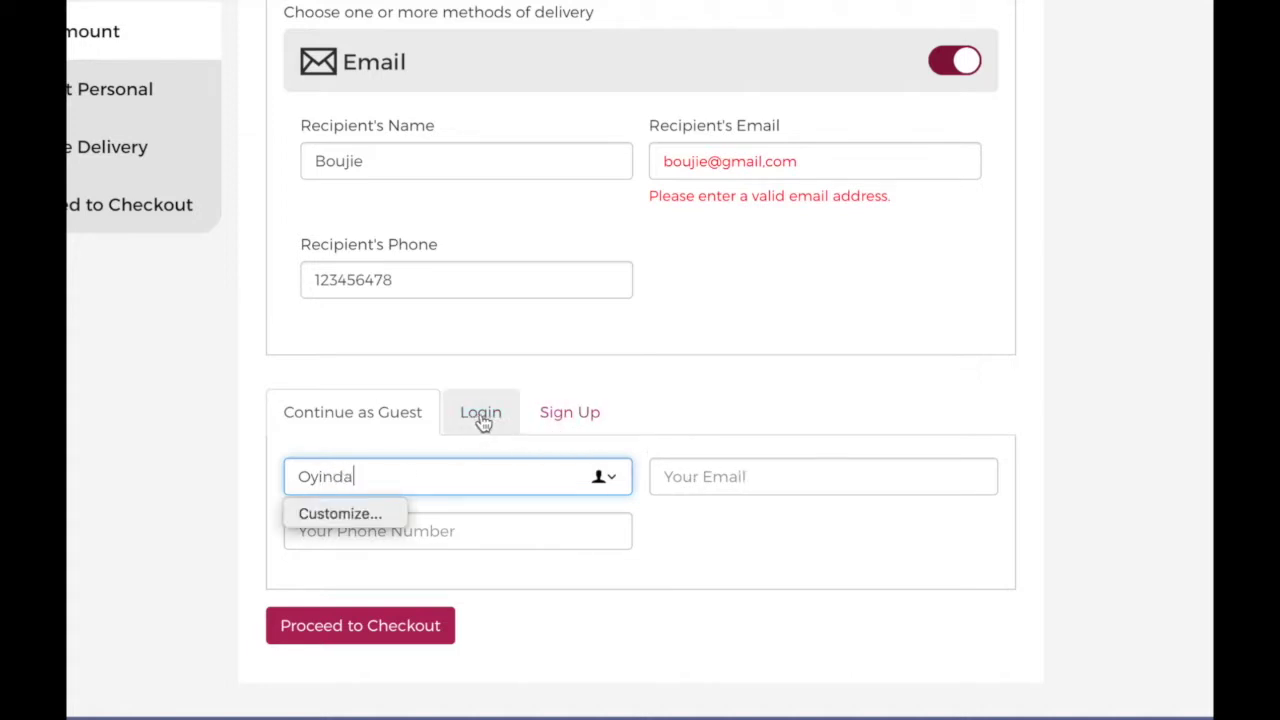
- Enter the guest's e-mail and phone number, then proceed to checkout
{"action": "left_click", "coordinate": [713, 487]}
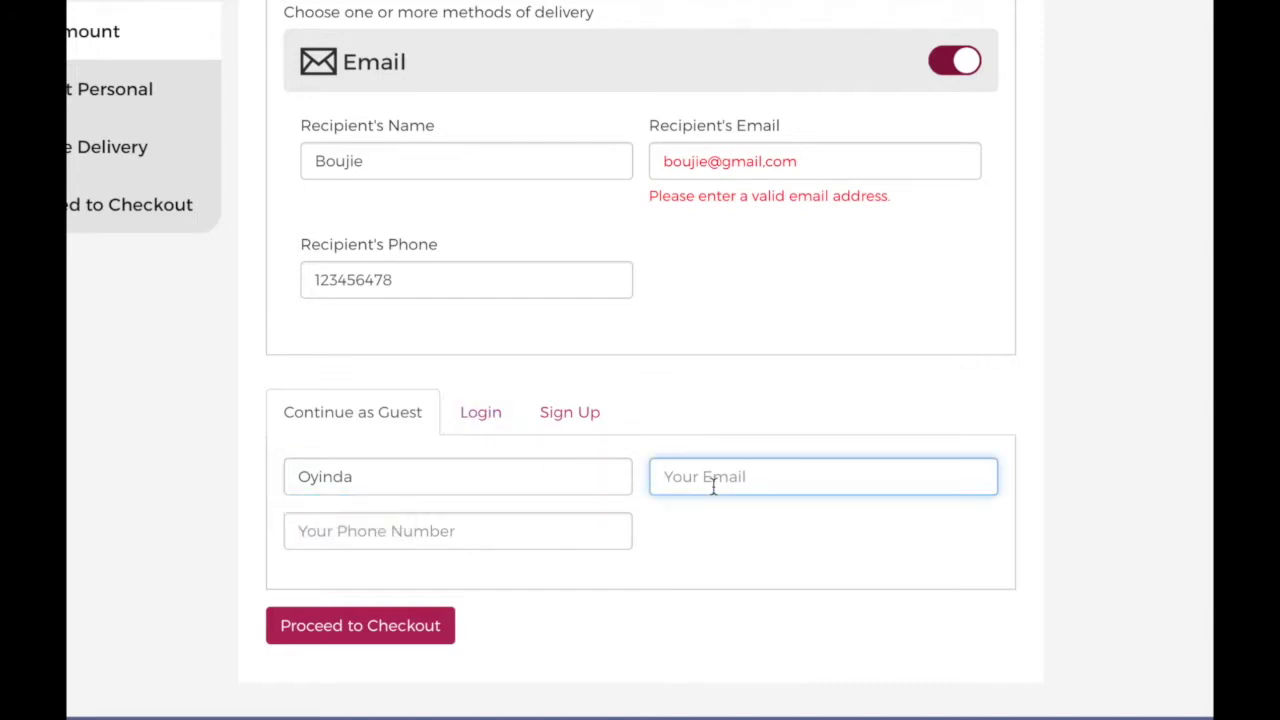
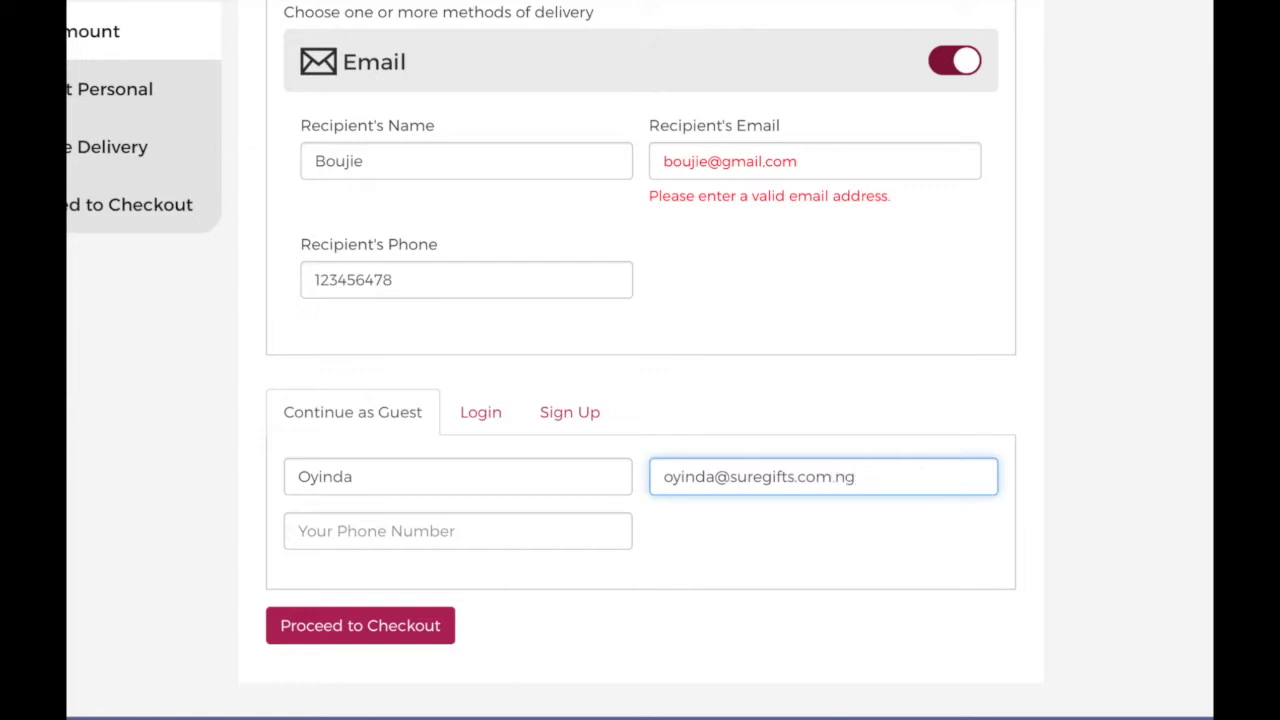
{"action": "left_click", "coordinate": [568, 527]}
{"action": "type", "text": "123456787"}
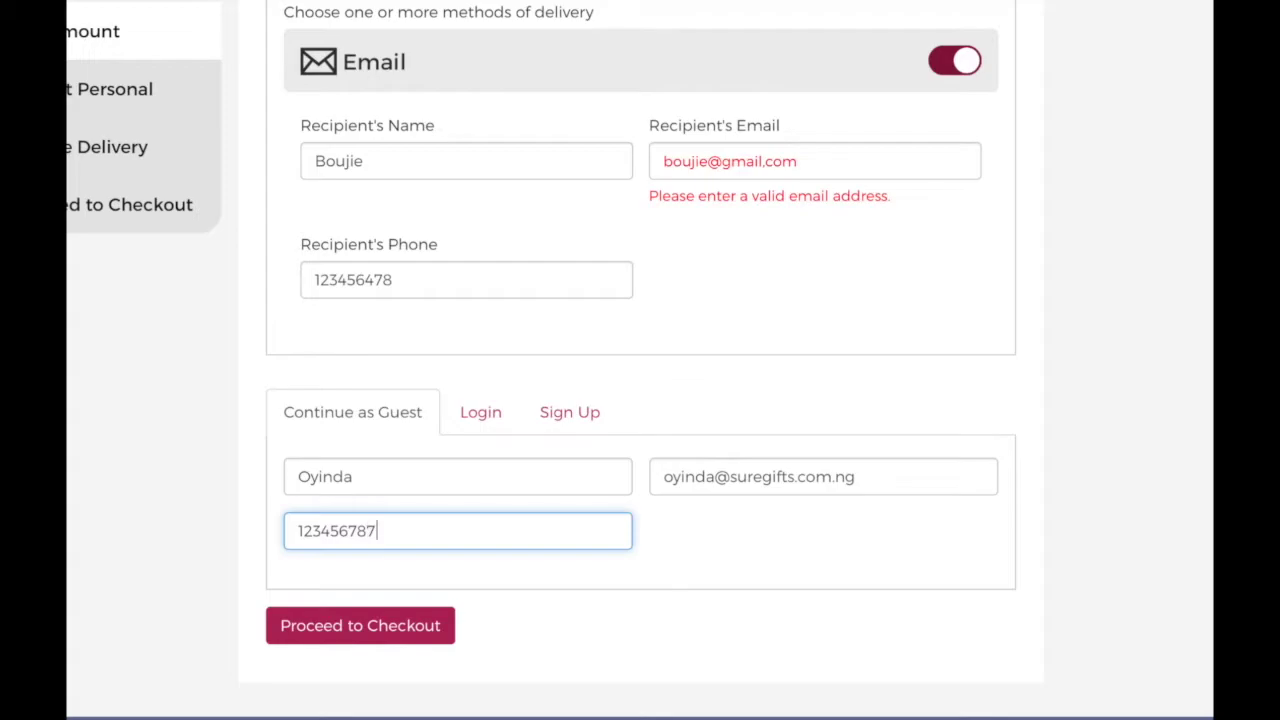
{"action": "left_click", "coordinate": [447, 636]}
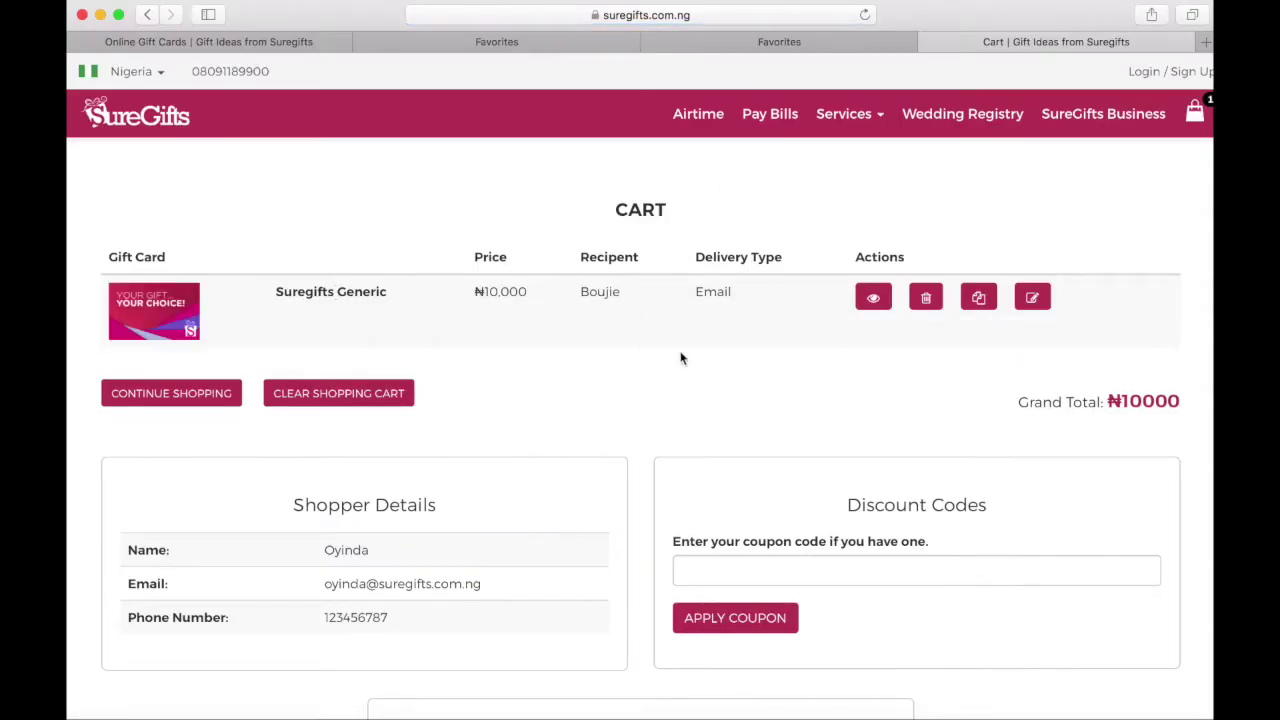
- Choose Pay with Credit/Debit Card in the cart's Payment section to pay NGN 10,000
{"action": "scroll", "coordinate": [821, 374], "scroll_direction": "down", "scroll_amount": 3}
{"action": "scroll", "coordinate": [821, 371], "scroll_direction": "up", "scroll_amount": 3}
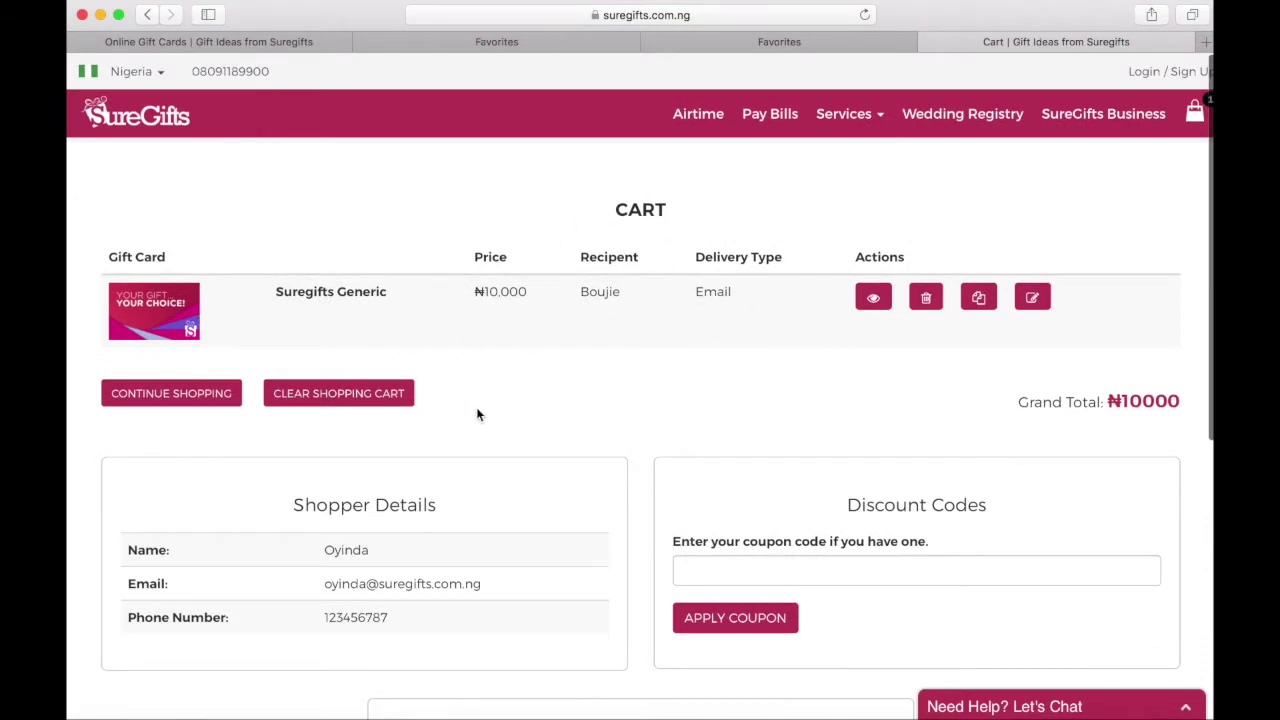
{"action": "scroll", "coordinate": [592, 420], "scroll_direction": "down", "scroll_amount": 2}
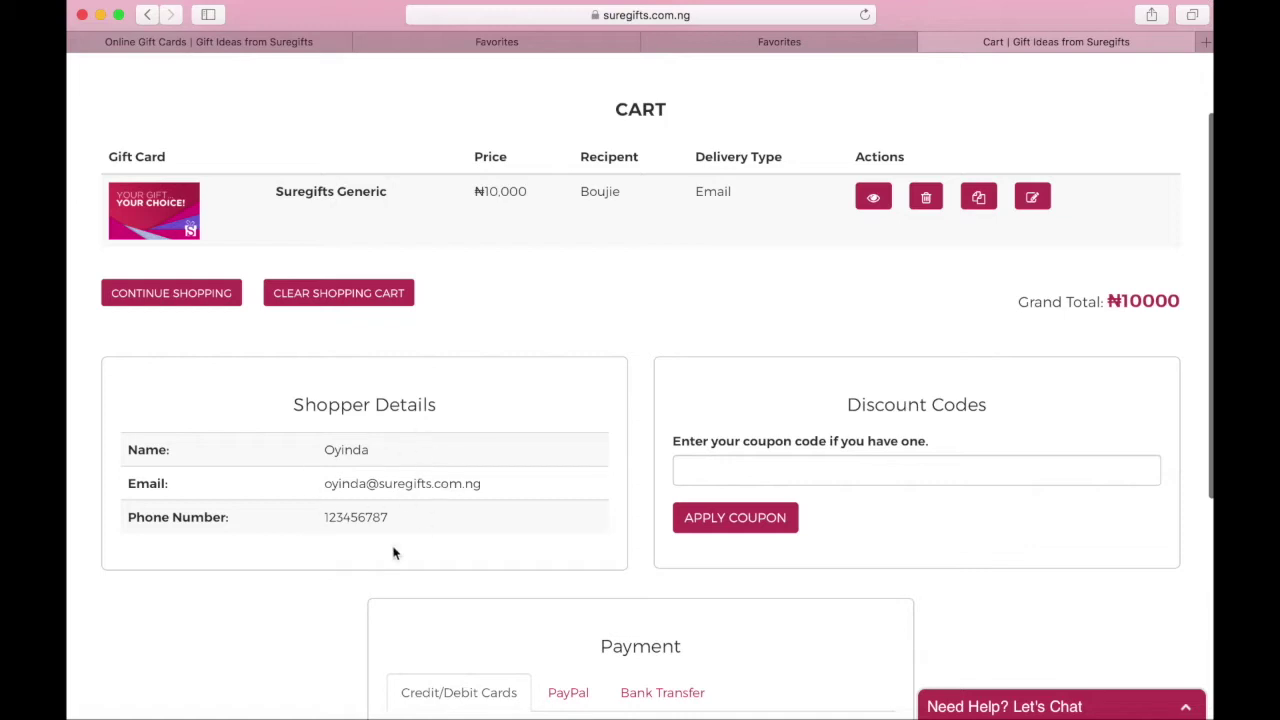
{"action": "scroll", "coordinate": [370, 515], "scroll_direction": "down", "scroll_amount": 4}
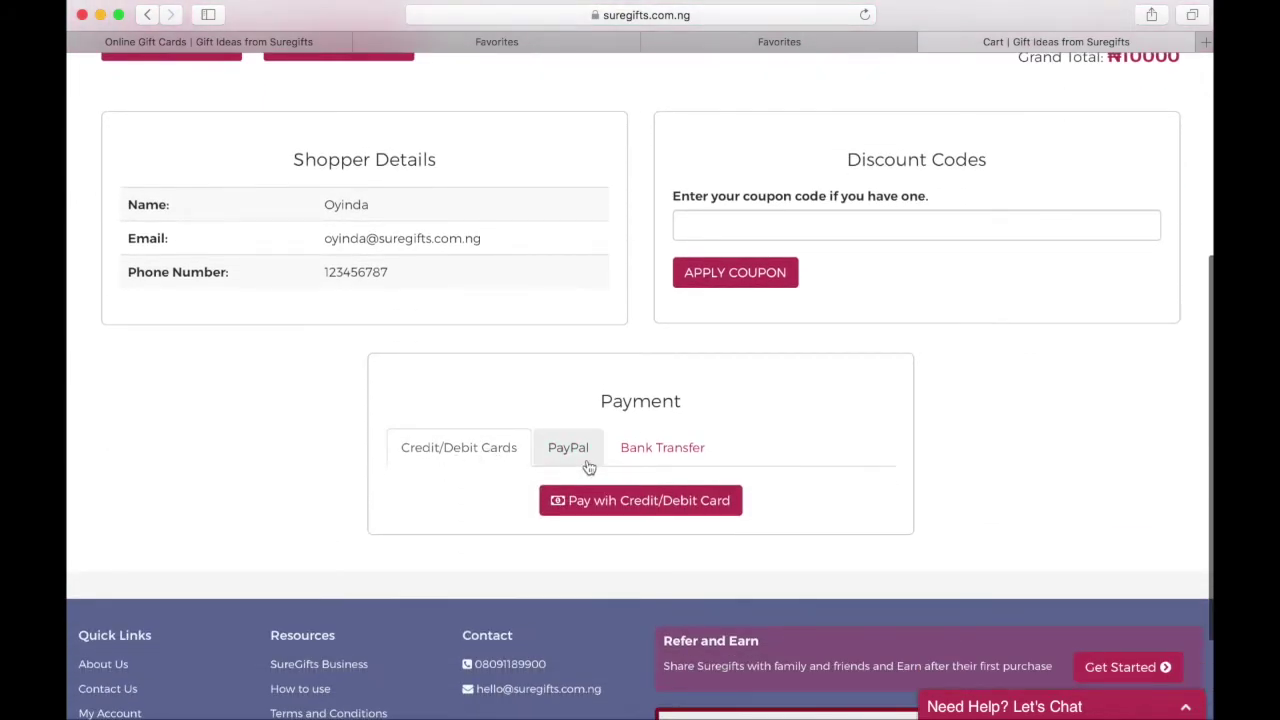
{"action": "left_click", "coordinate": [689, 512]}
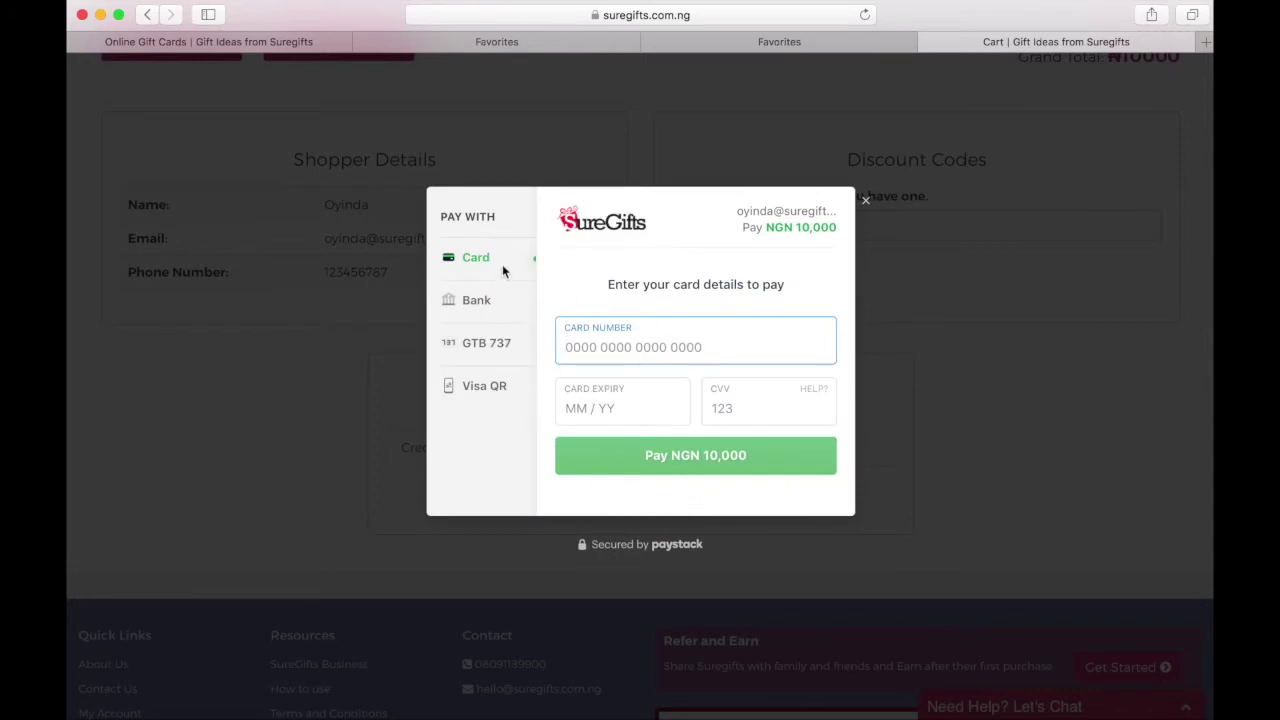
- Try Paystack's Bank, GTB 737, Visa QR and Card options, then close the dialog without paying
{"action": "left_click", "coordinate": [499, 317]}
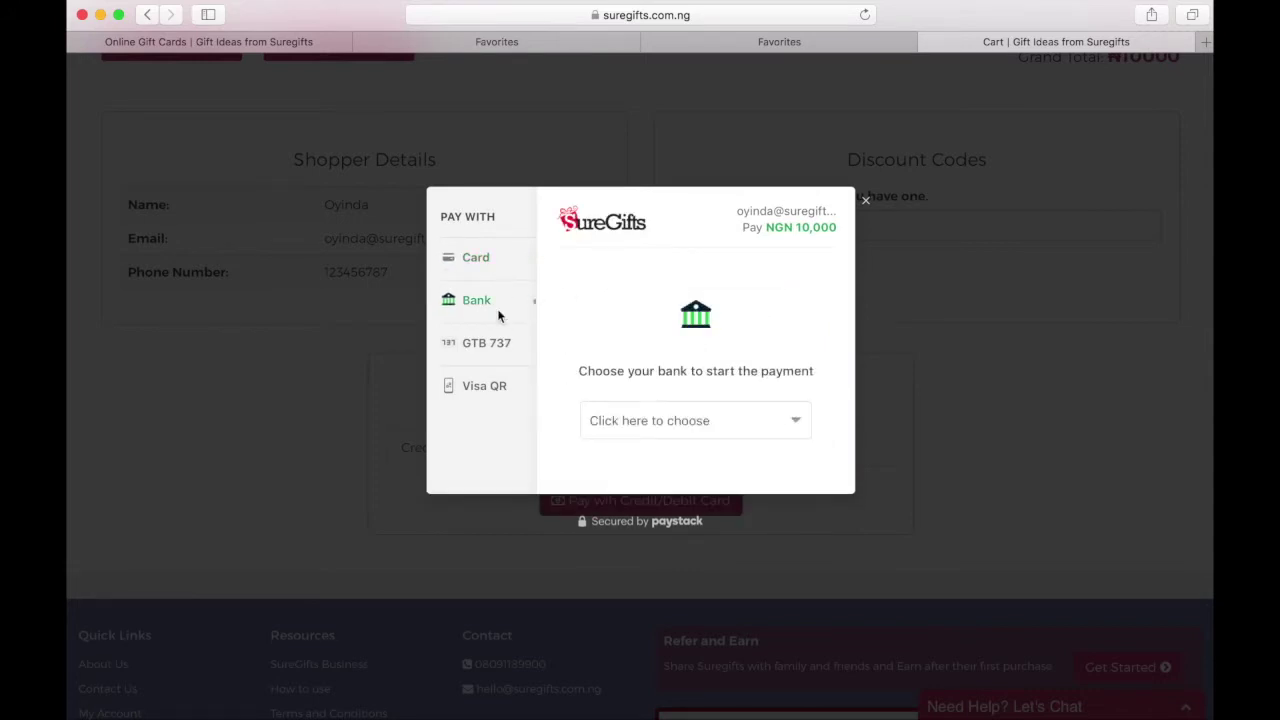
{"action": "left_click", "coordinate": [682, 430]}
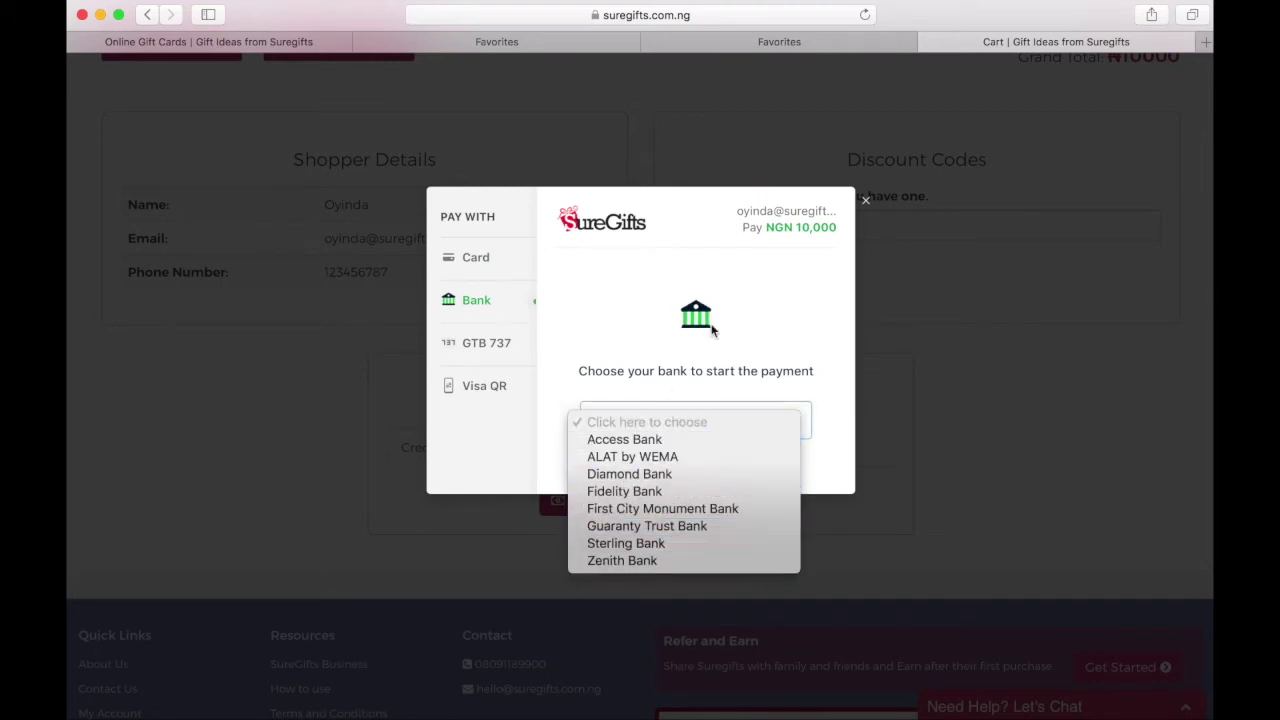
{"action": "left_click", "coordinate": [769, 308]}
{"action": "left_click", "coordinate": [500, 350]}
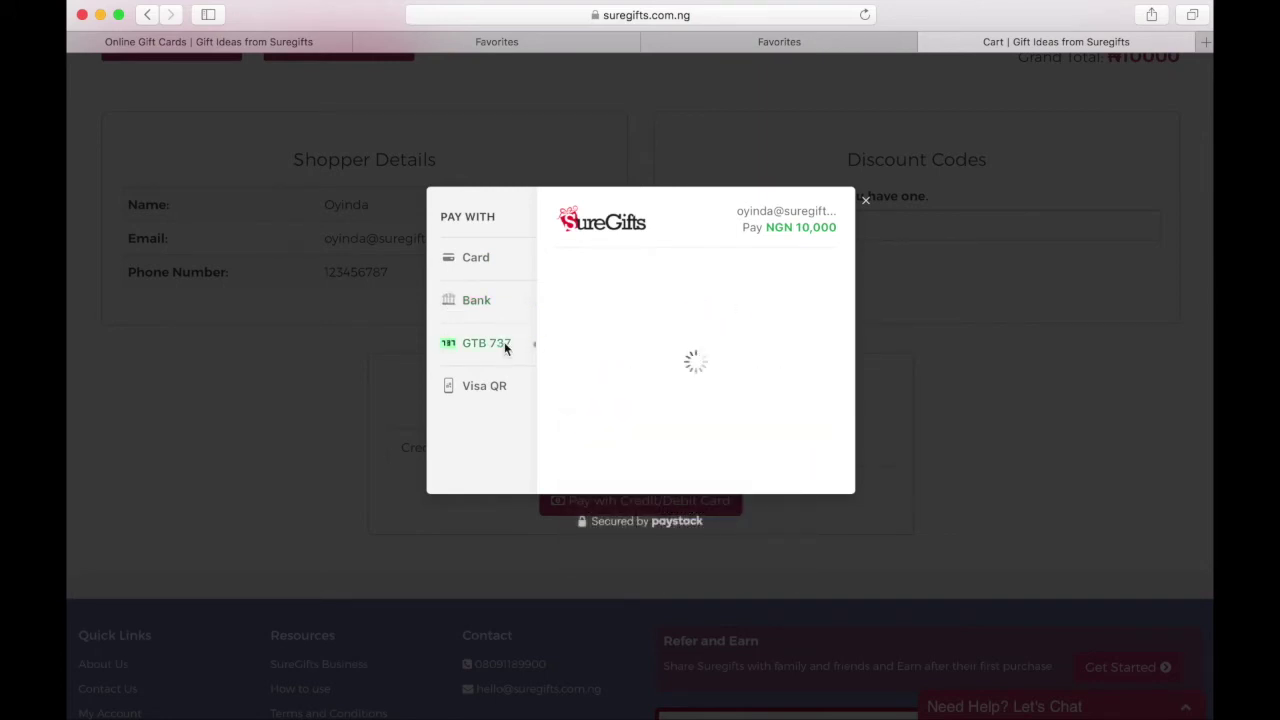
{"action": "left_click", "coordinate": [496, 391]}
{"action": "left_click", "coordinate": [500, 263]}
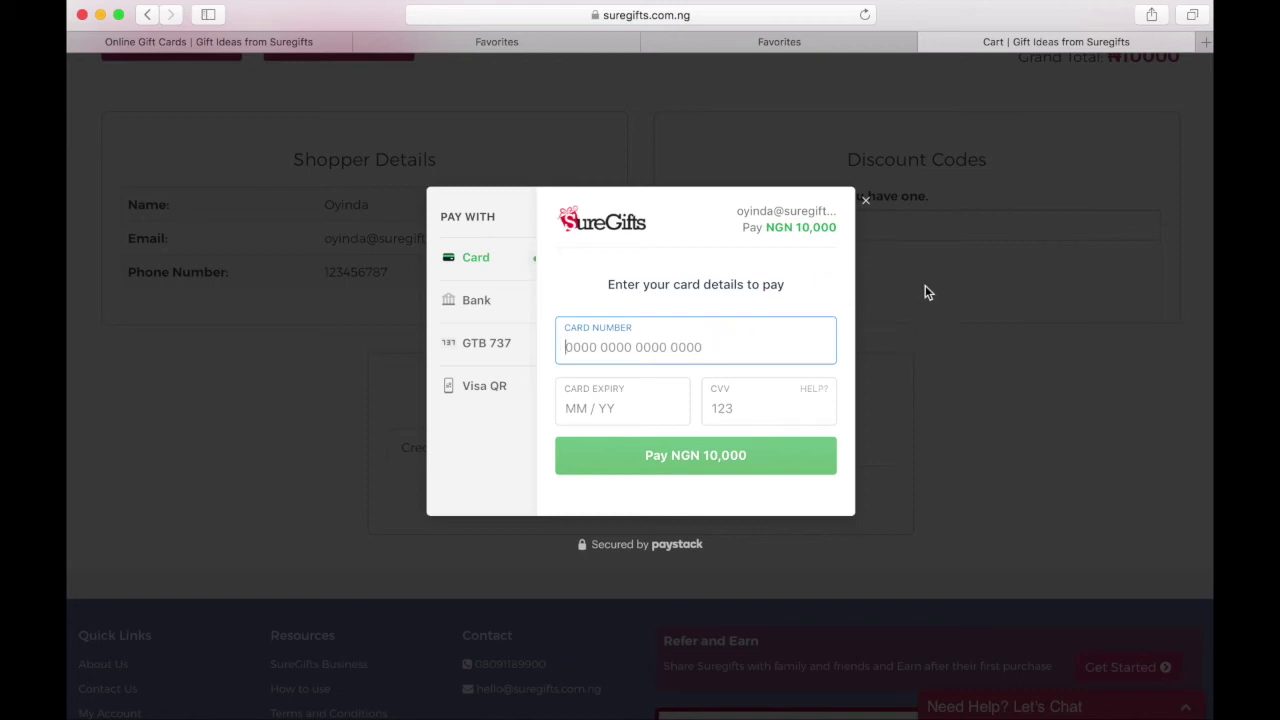
{"action": "left_click", "coordinate": [865, 200]}
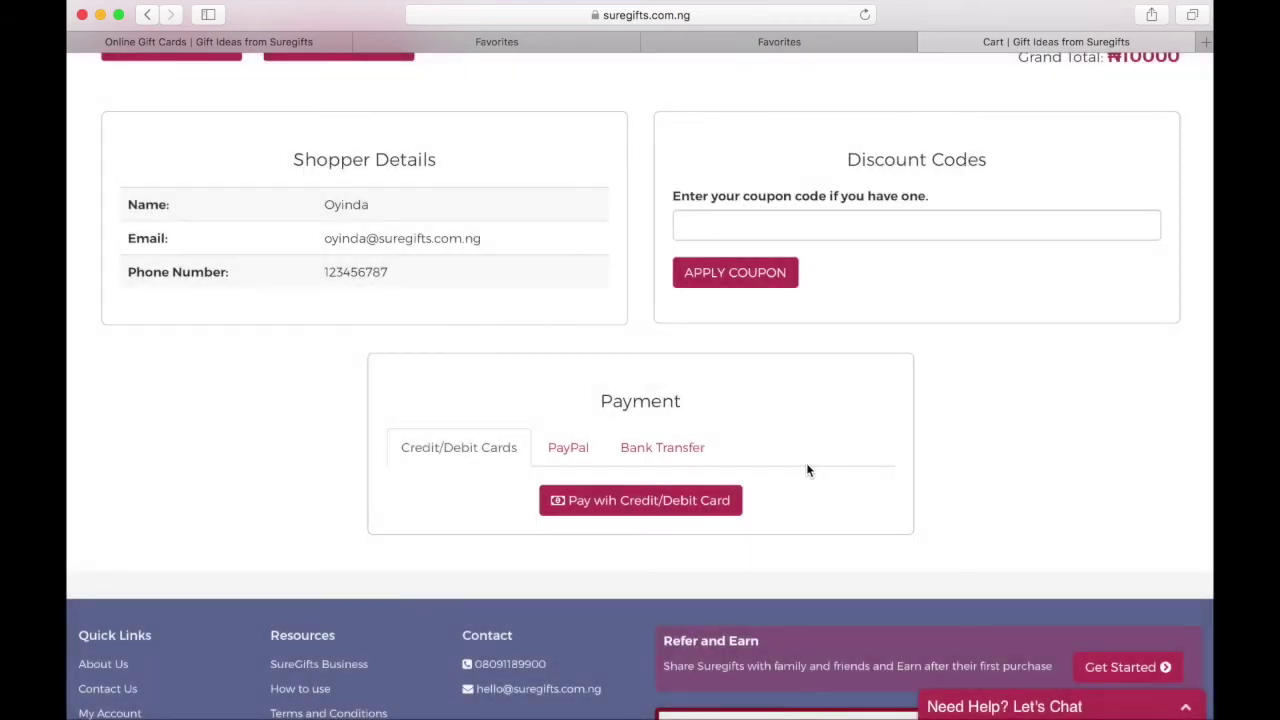